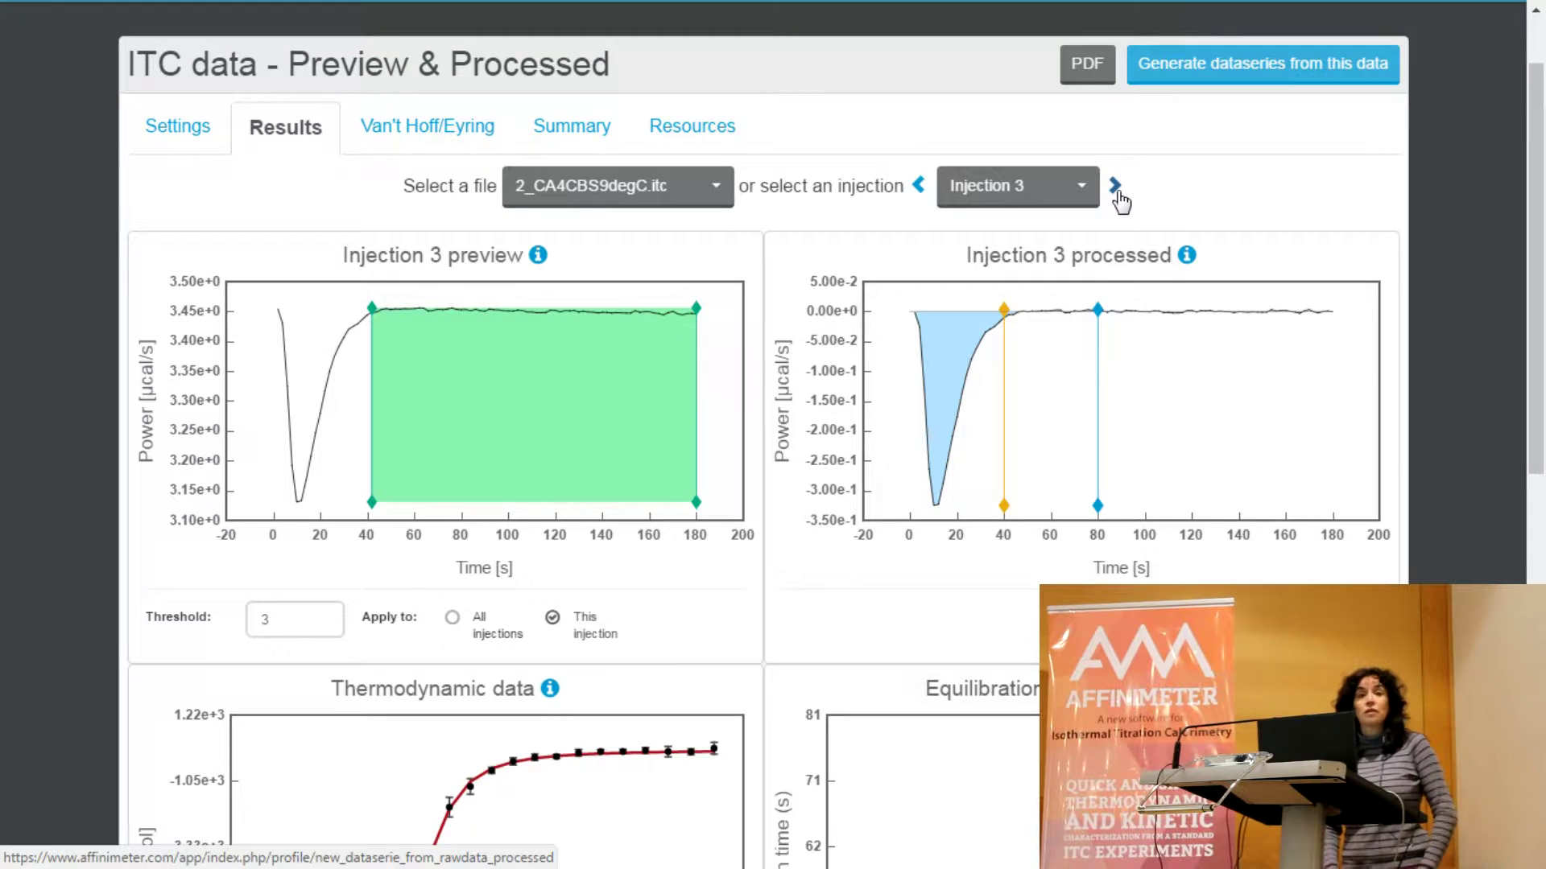
- Look through injections 4 and 5 of 2_CA4CBS9degC.itc, and switch the plots back to Injection 1
left_click(1117, 189)
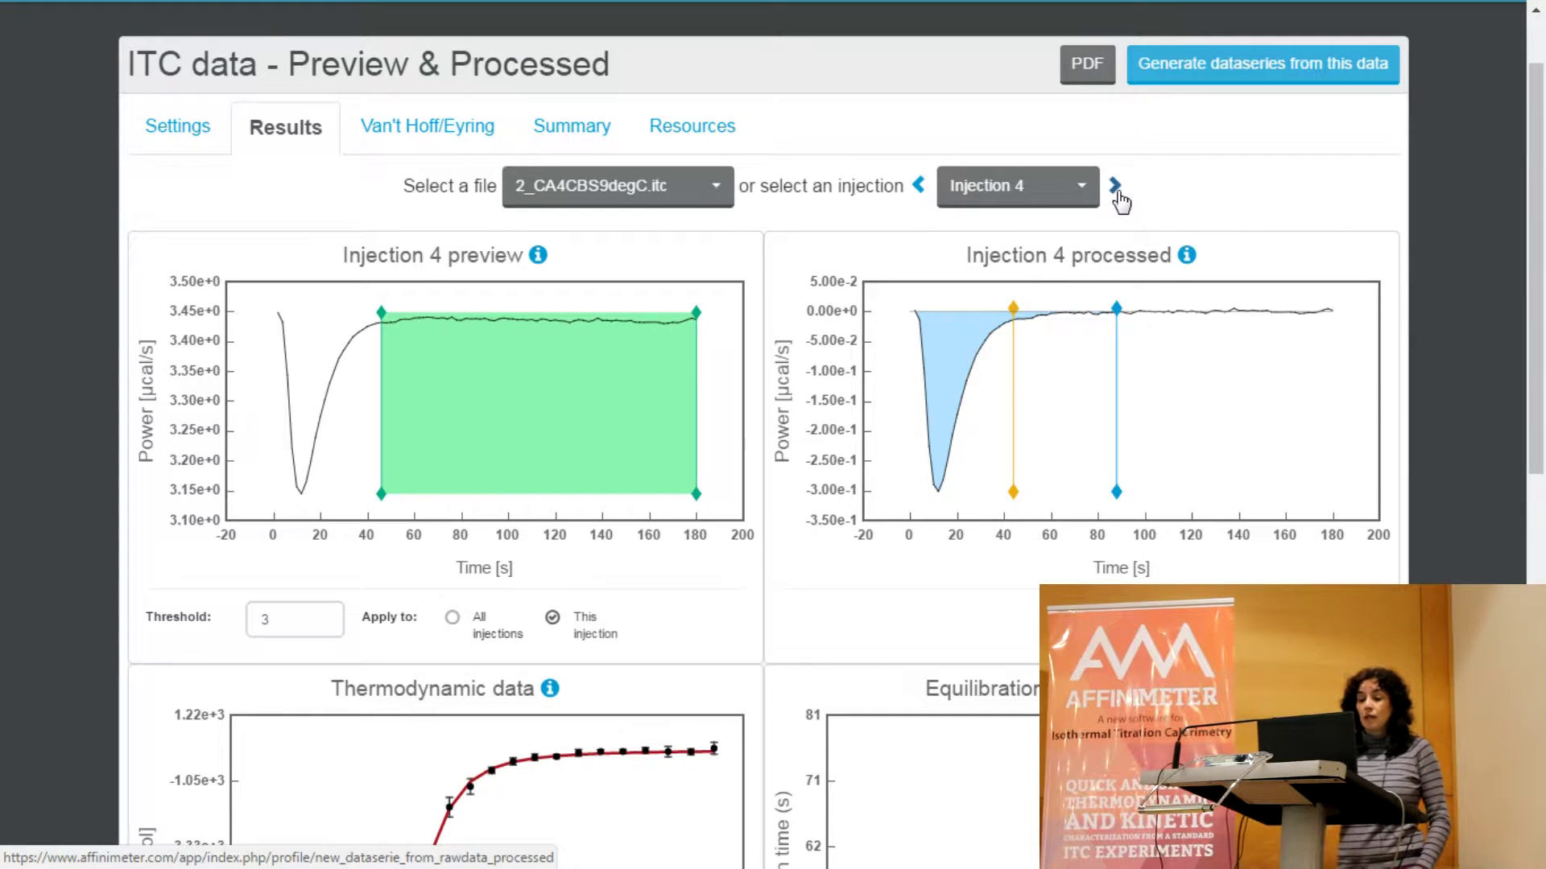
left_click(1116, 188)
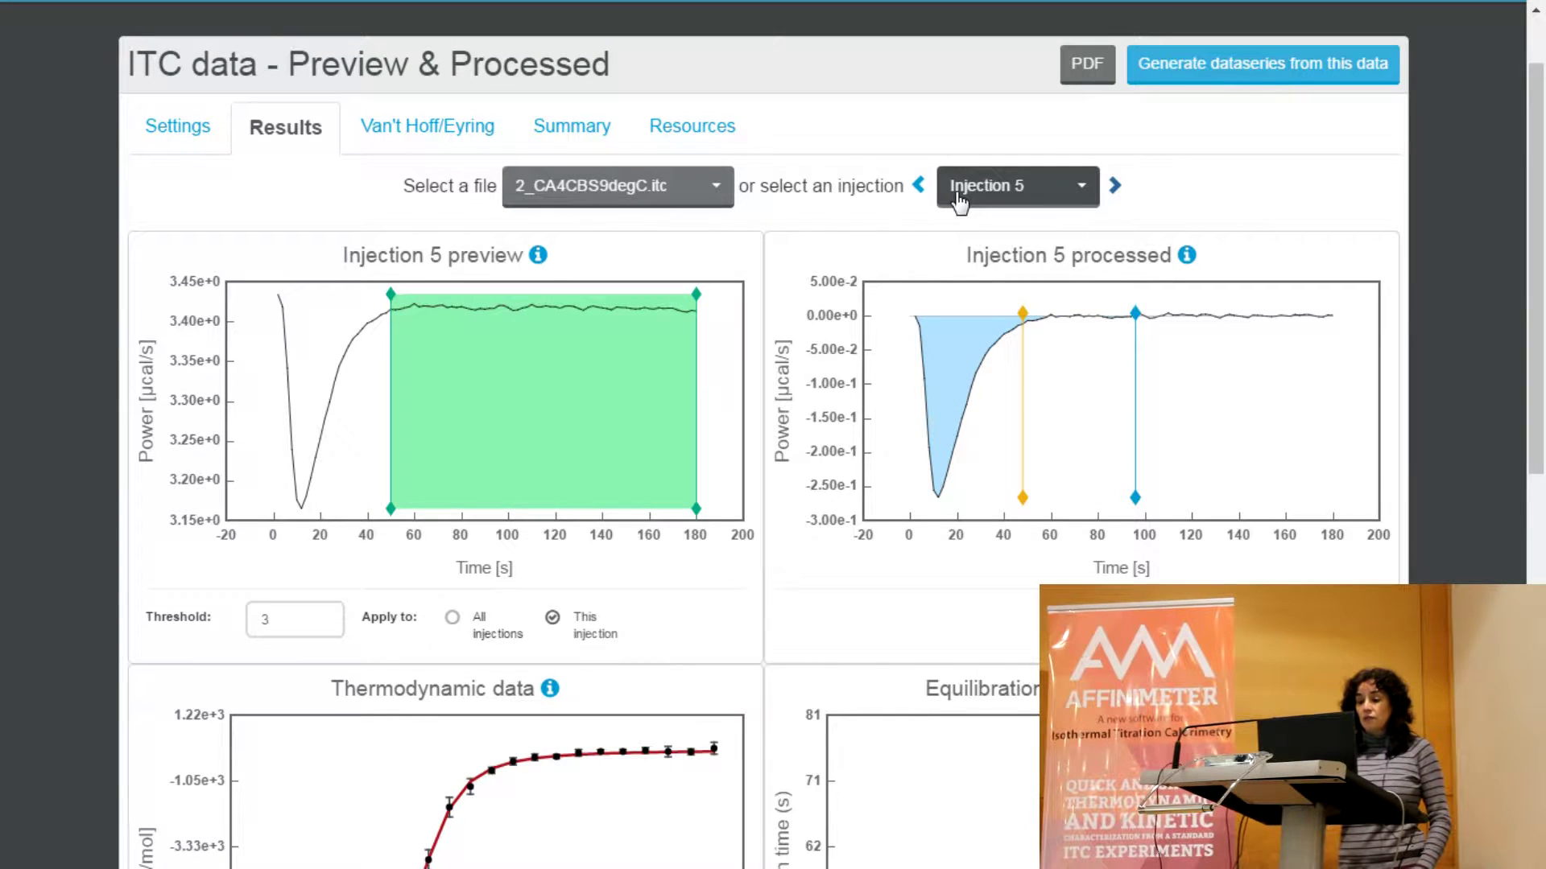
left_click(958, 201)
left_click(983, 219)
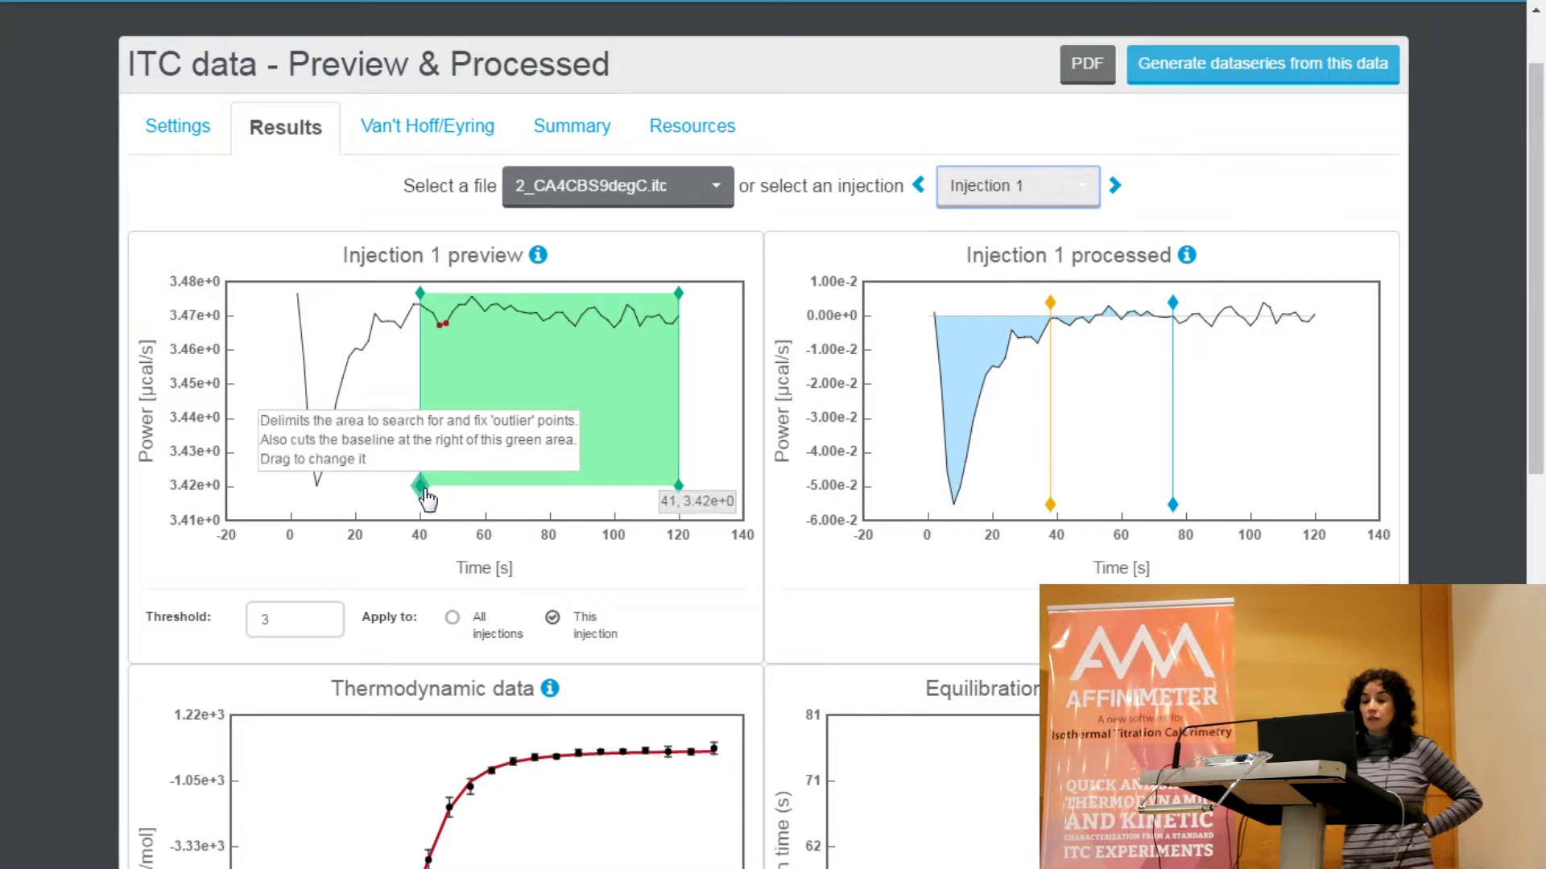
- Read the help information for the Injection 1 preview chart and close it
left_click(539, 259)
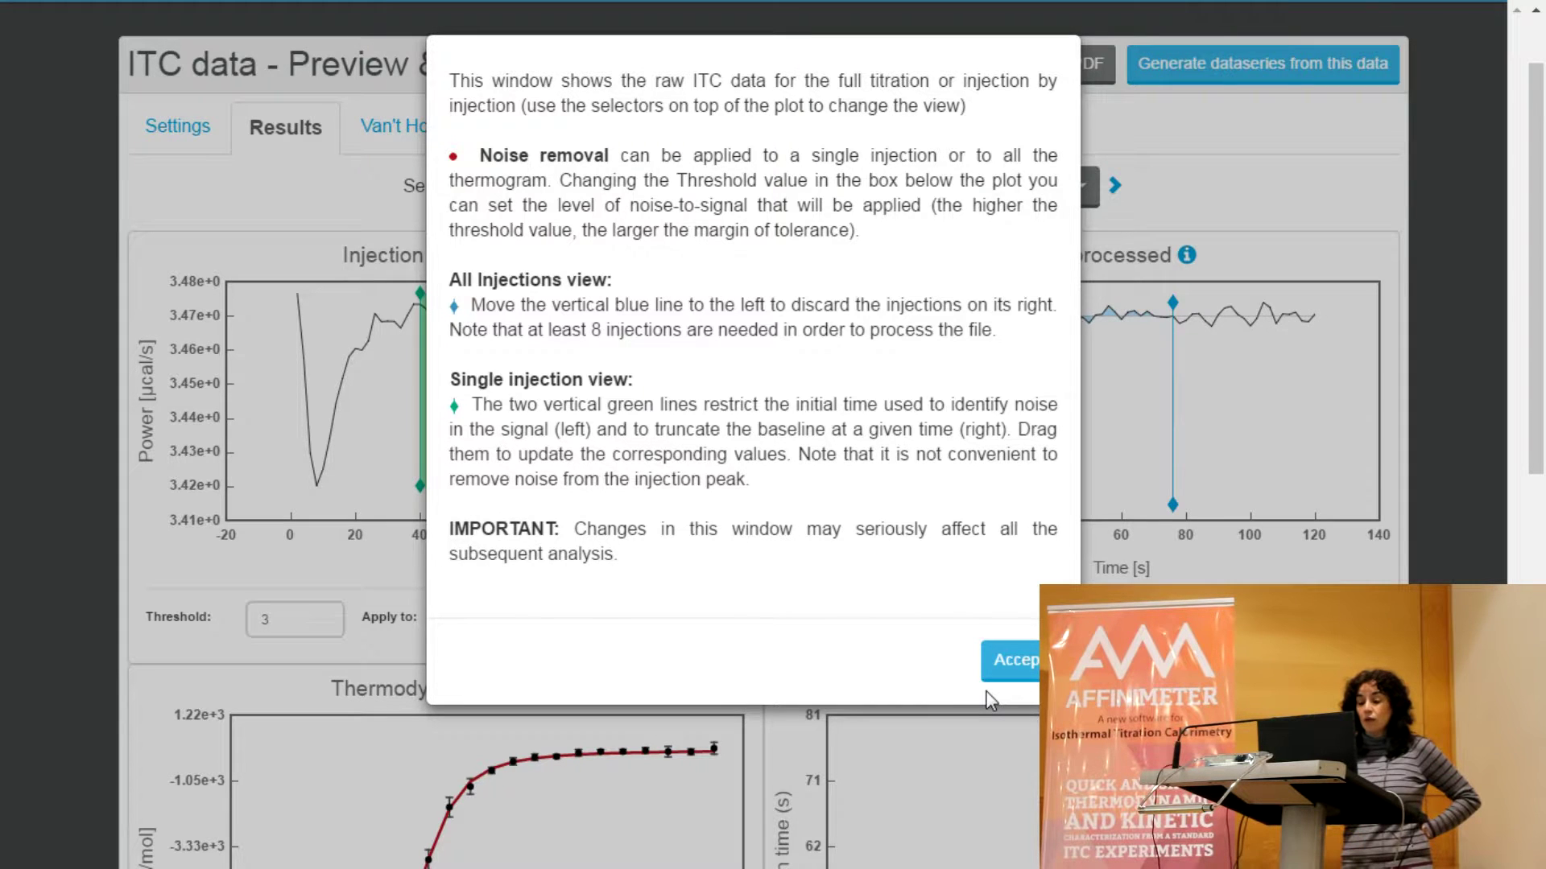
left_click(1005, 661)
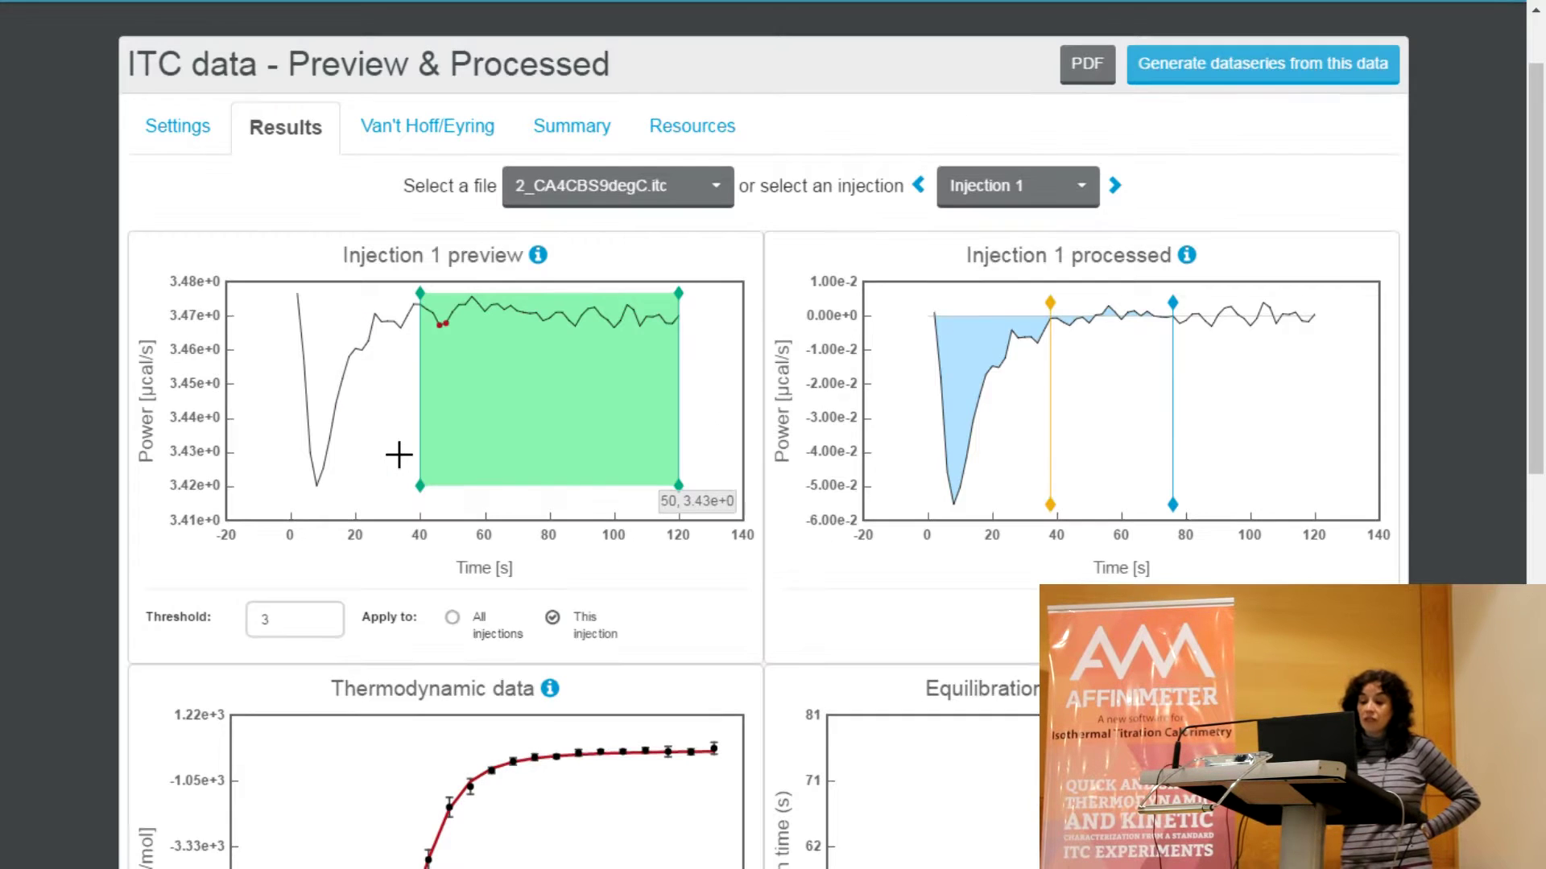
- Try narrowing the green noise-search area of the Injection 1 preview to about 43–88 s, and discard the changes
left_click(456, 487)
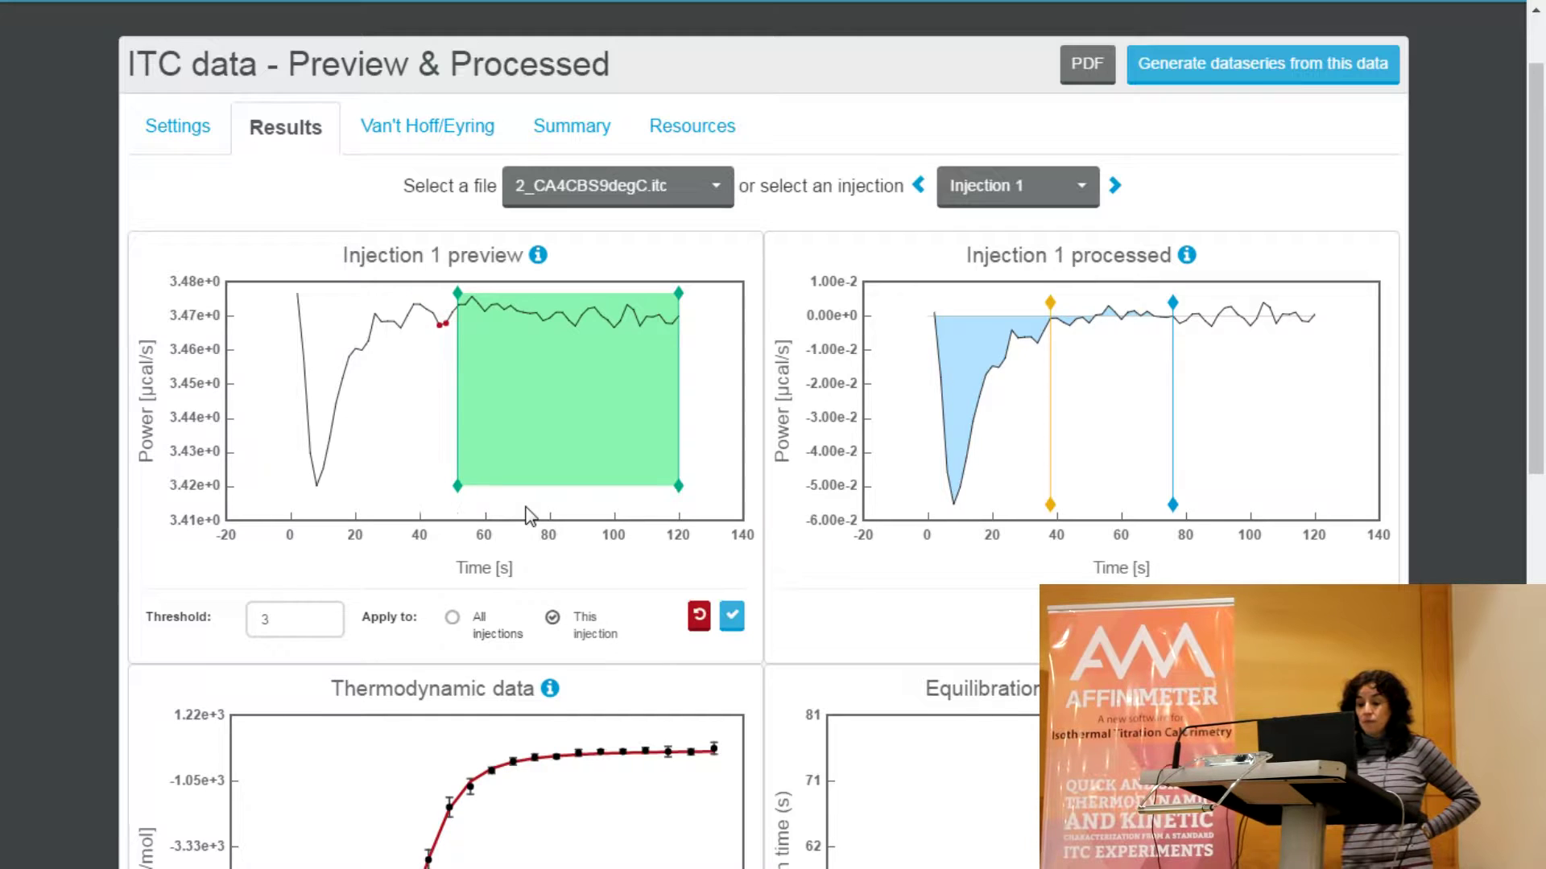
left_click(433, 484)
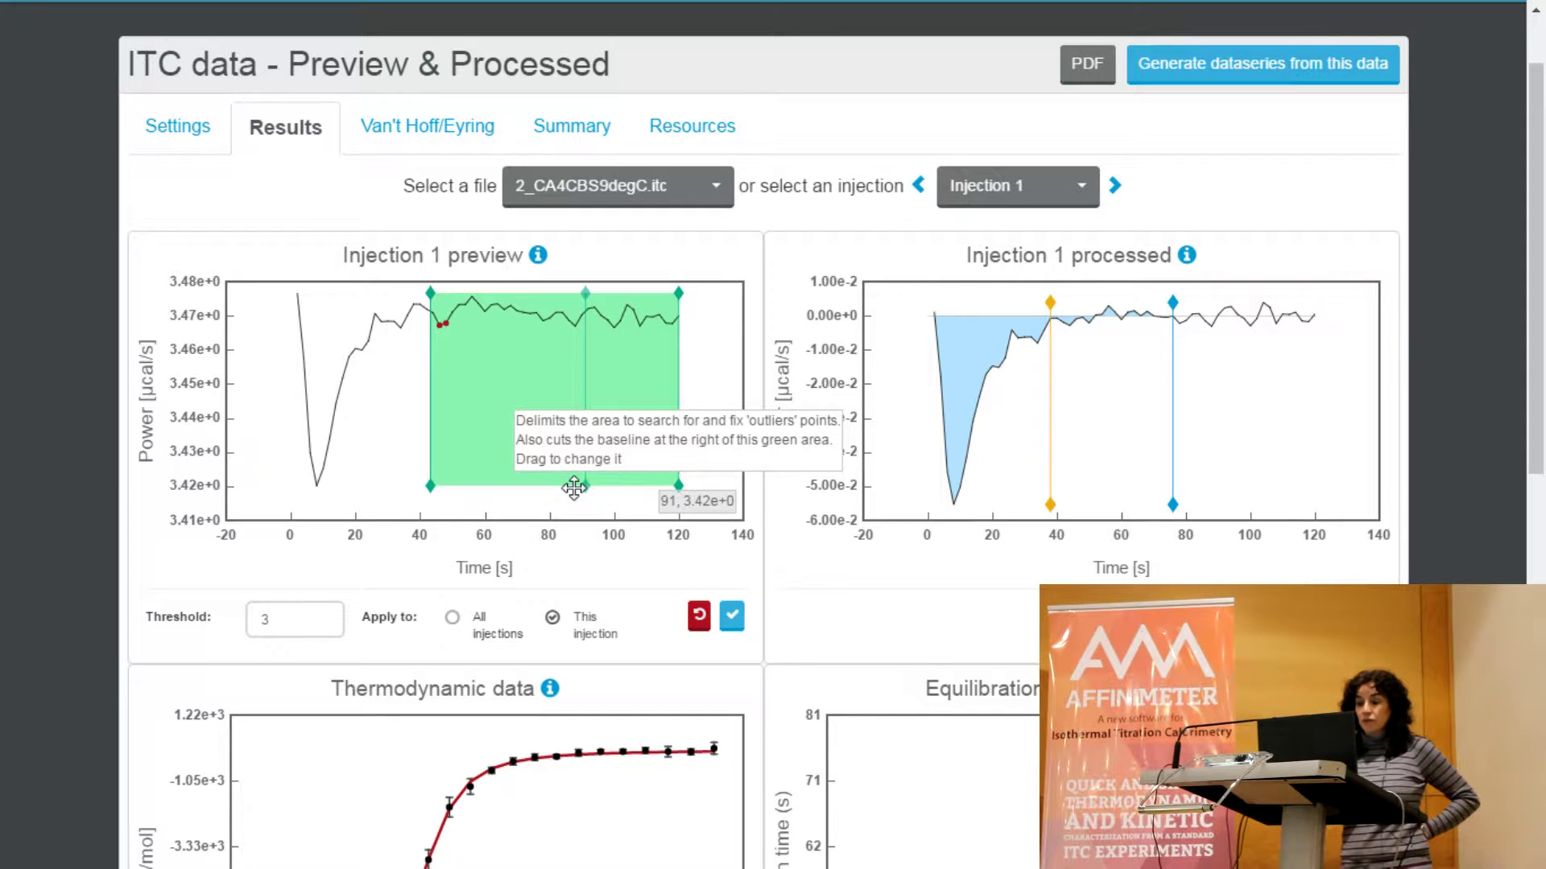
left_click(574, 487)
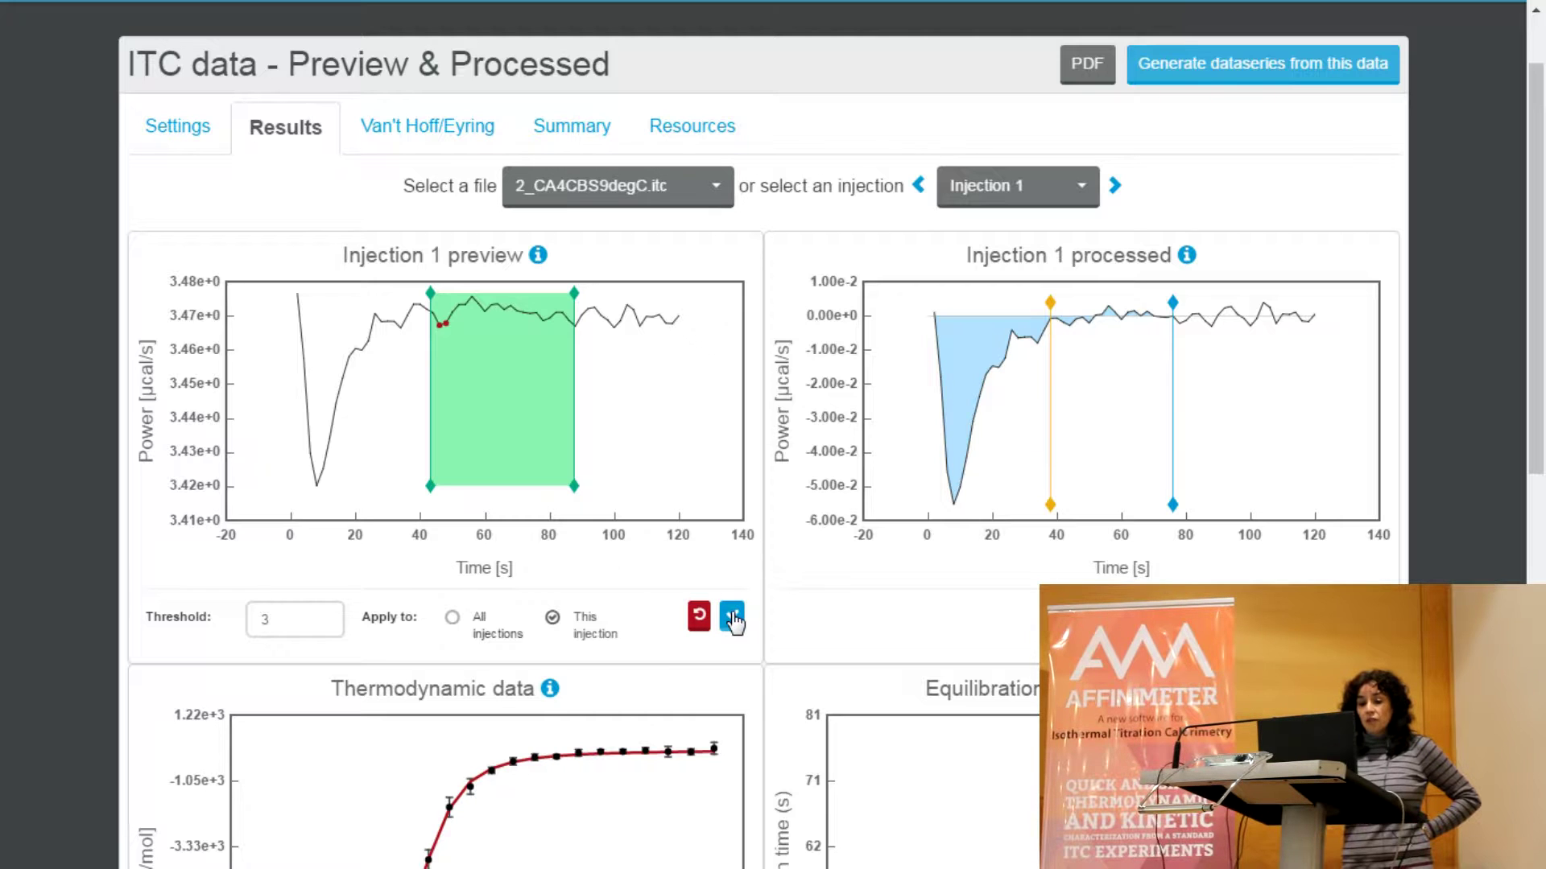
left_click(698, 617)
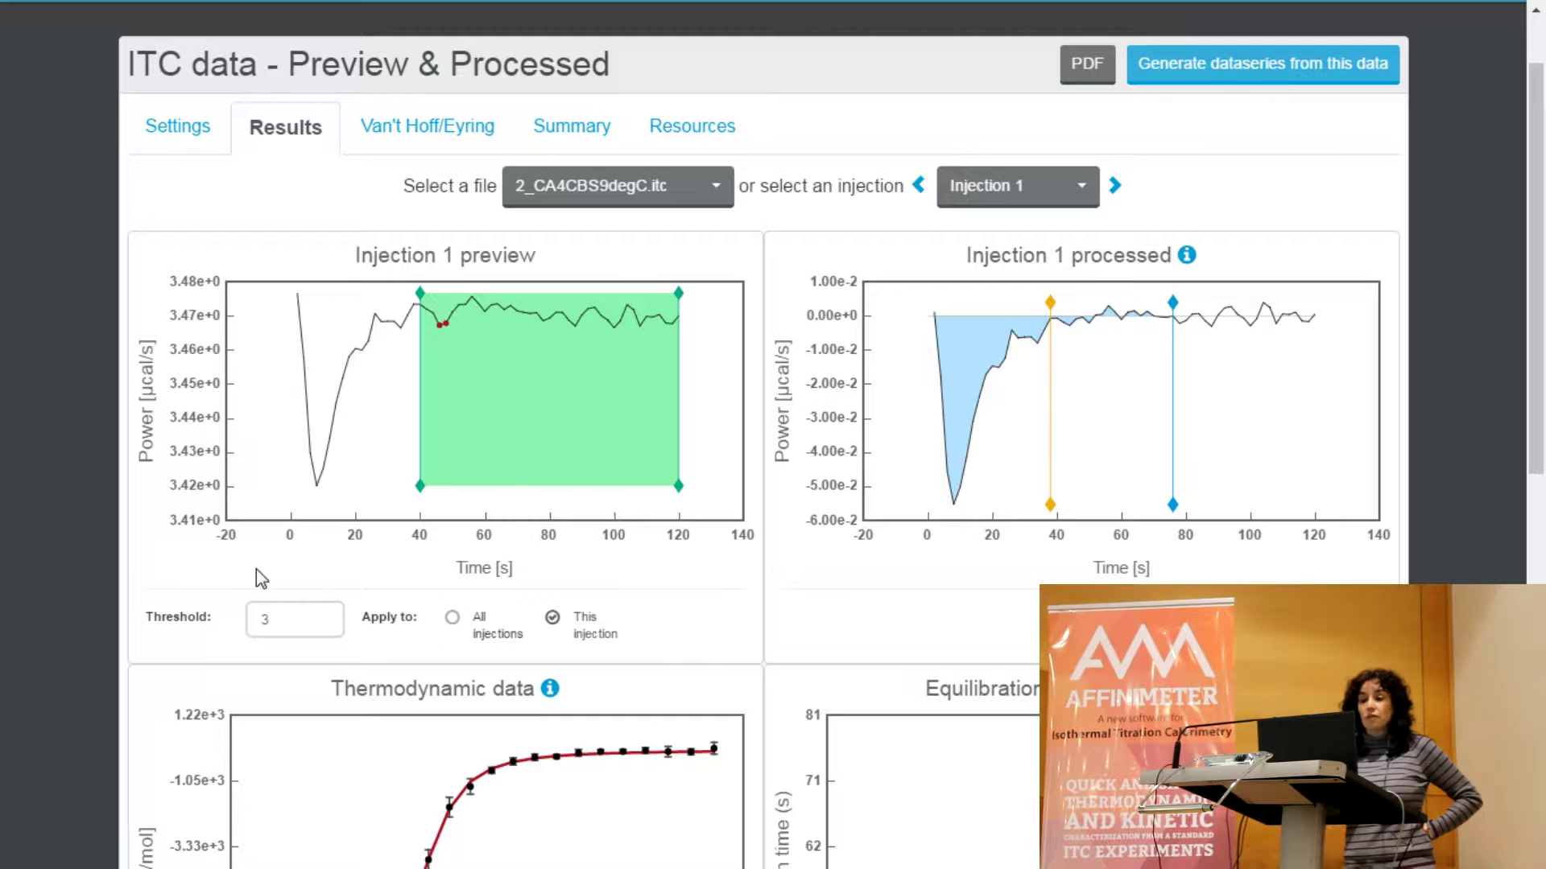
- Set the noise-removal threshold to 4 for this injection only and apply the change
left_click(286, 619)
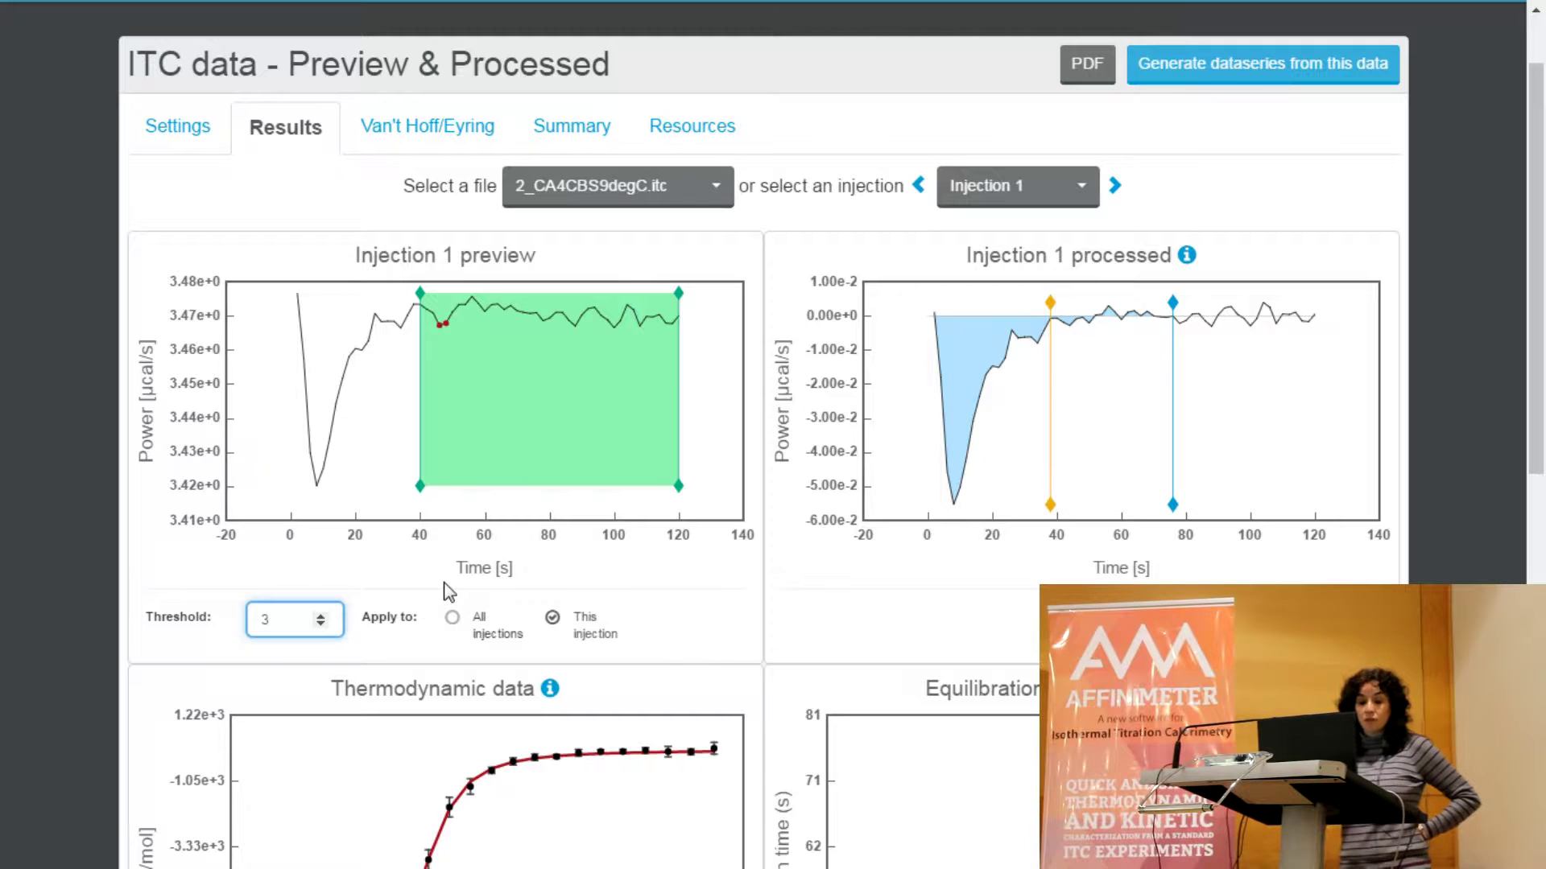
key("Up")
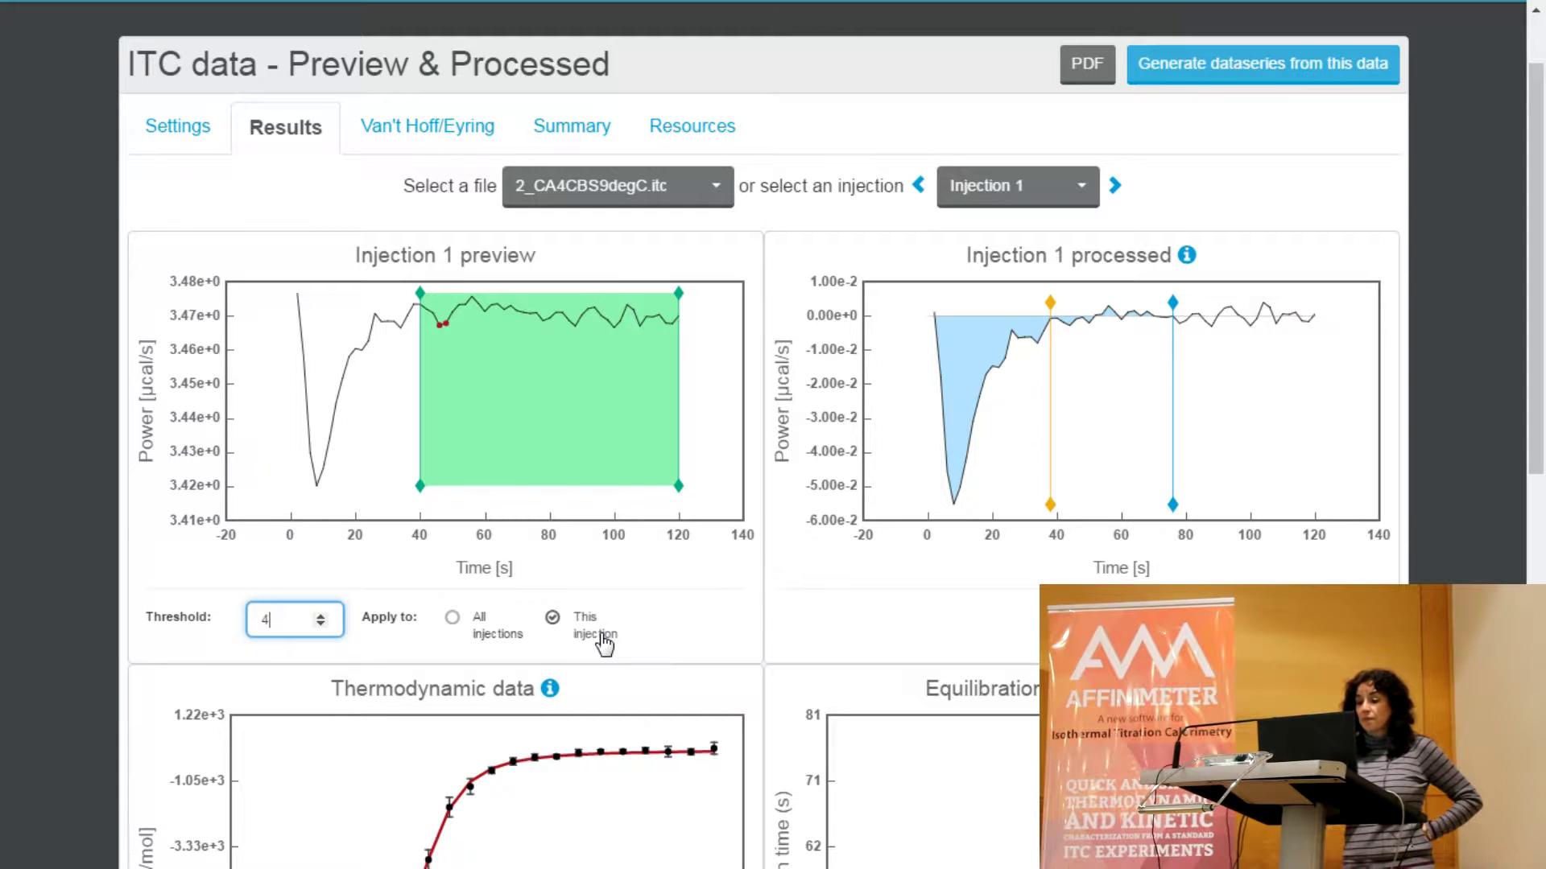
left_click(731, 619)
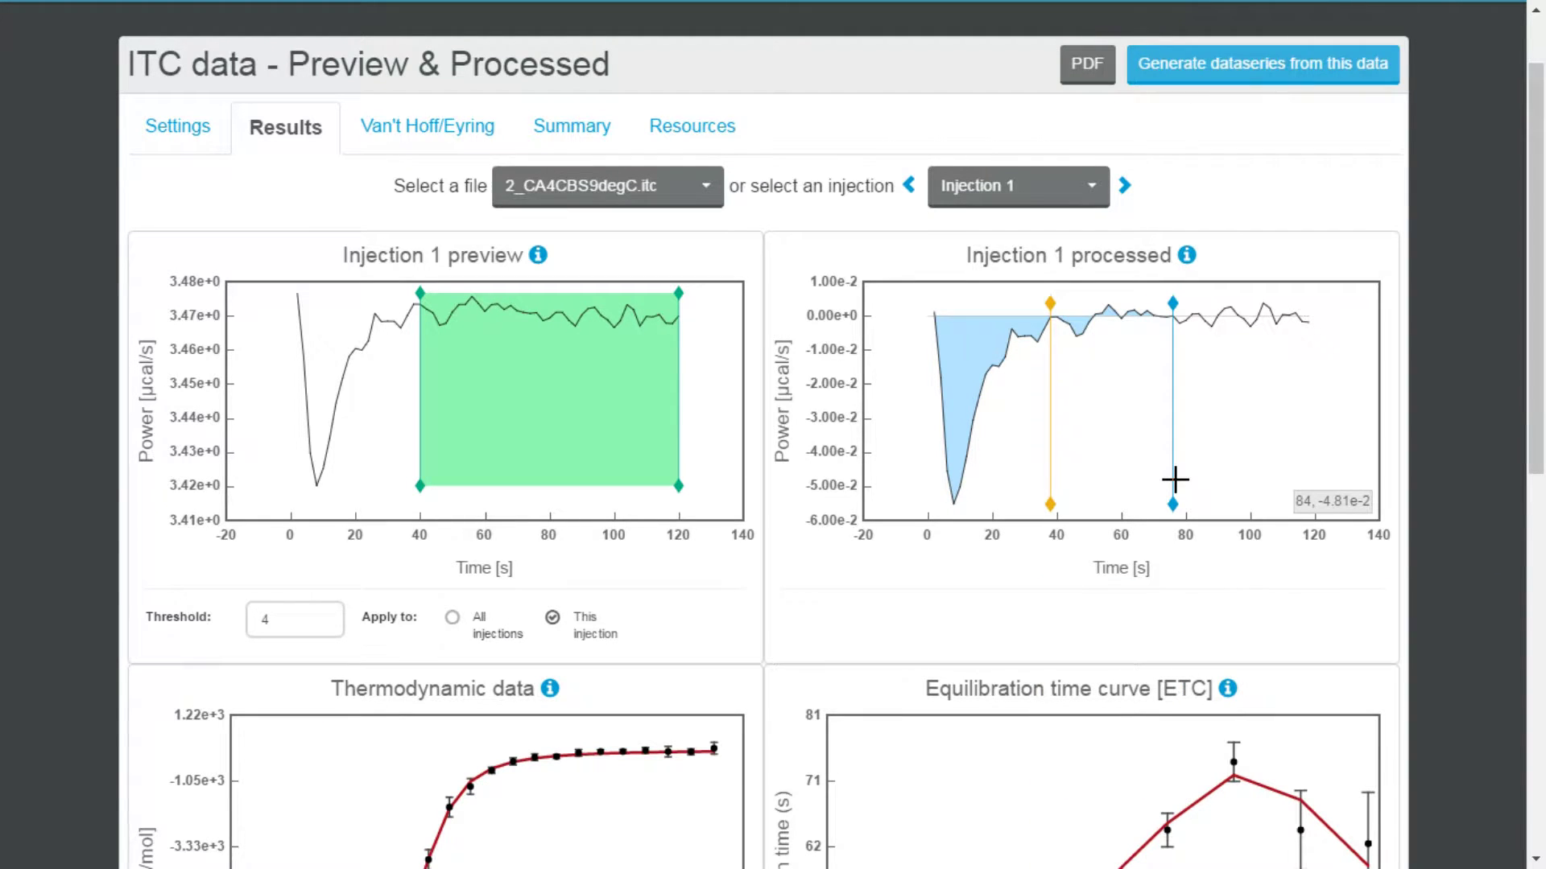
- Try moving the blue limit line in the processed Injection 1 plot to about 64 s, and discard the change
mouse_move(1176, 480)
left_mouse_down()
mouse_move(1125, 504)
mouse_move(1011, 512)
mouse_move(1134, 504)
left_mouse_up()
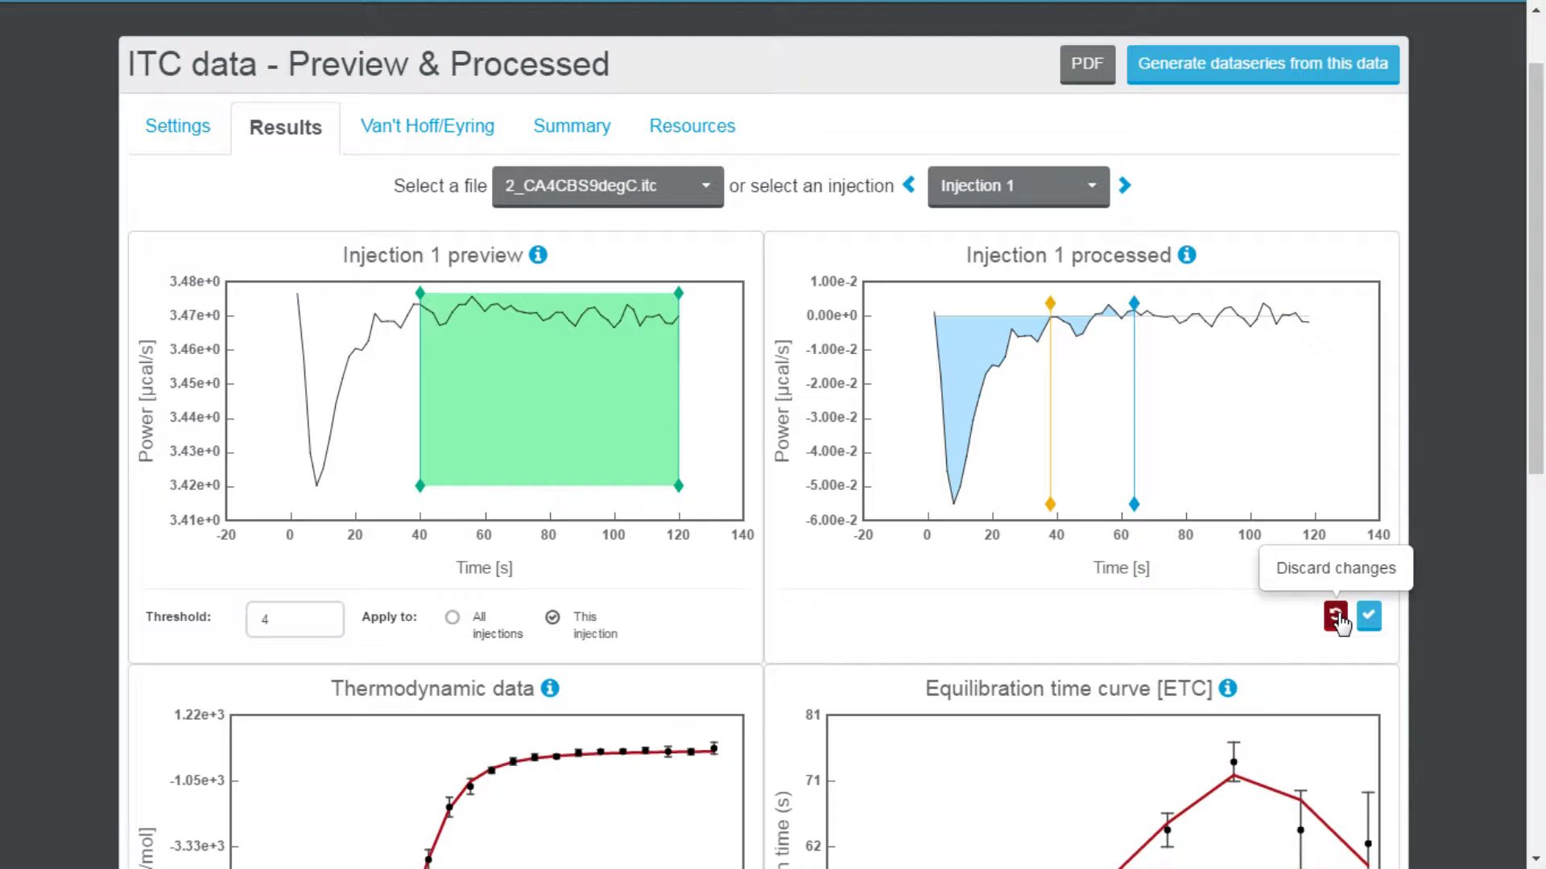
left_click(1337, 618)
left_click_drag(1143, 501, 1205, 505)
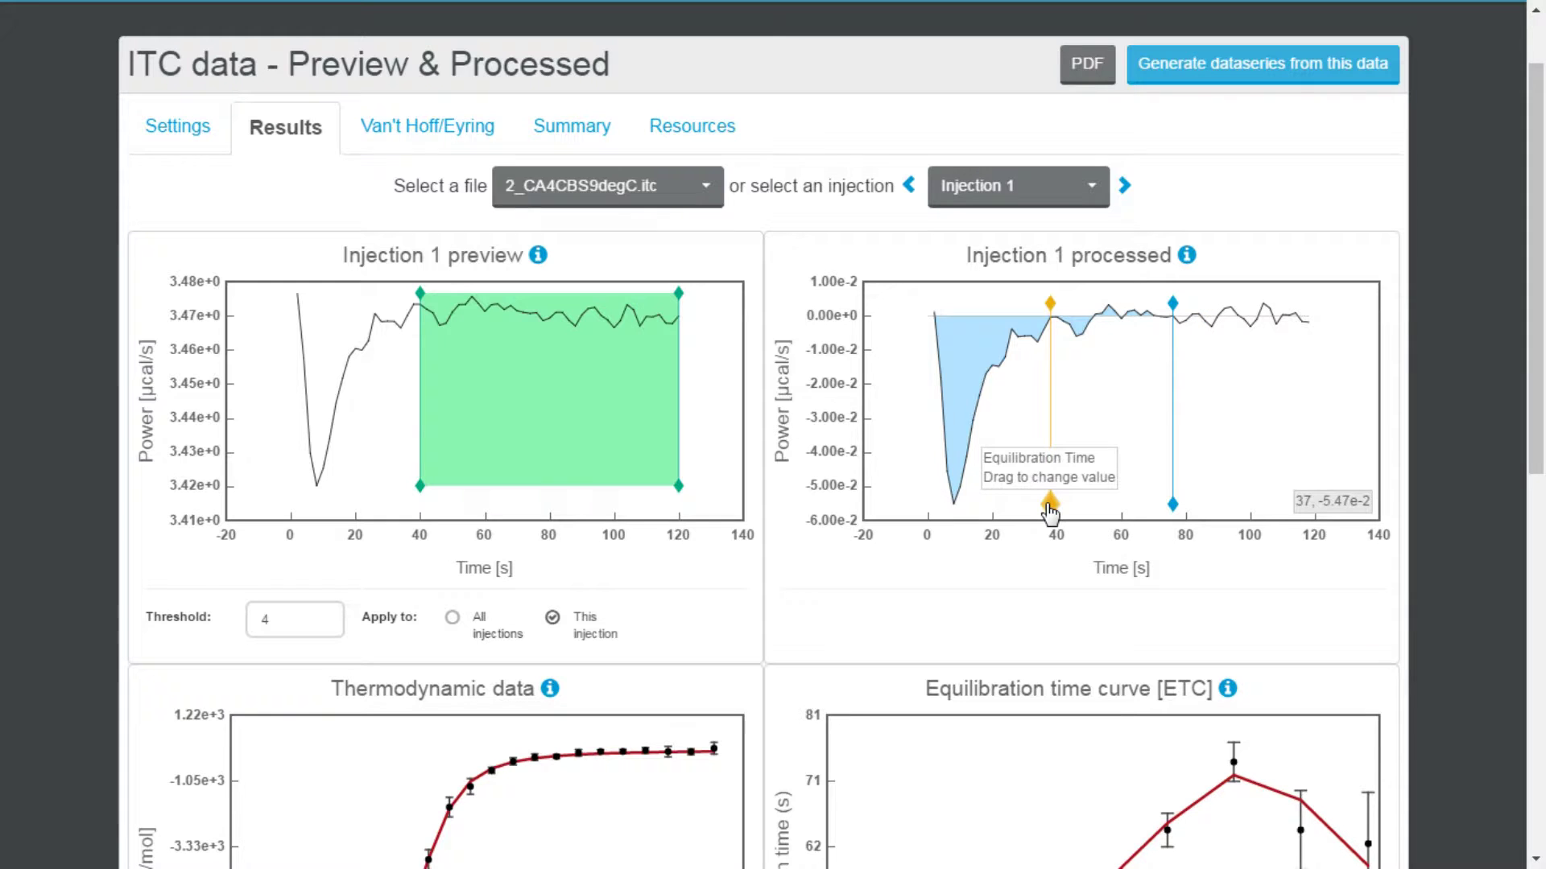
- Try equilibration times of about 54, 46 and 35 s in the processed Injection 1 plot, and discard the changes
left_click_drag(1050, 508, 1101, 504)
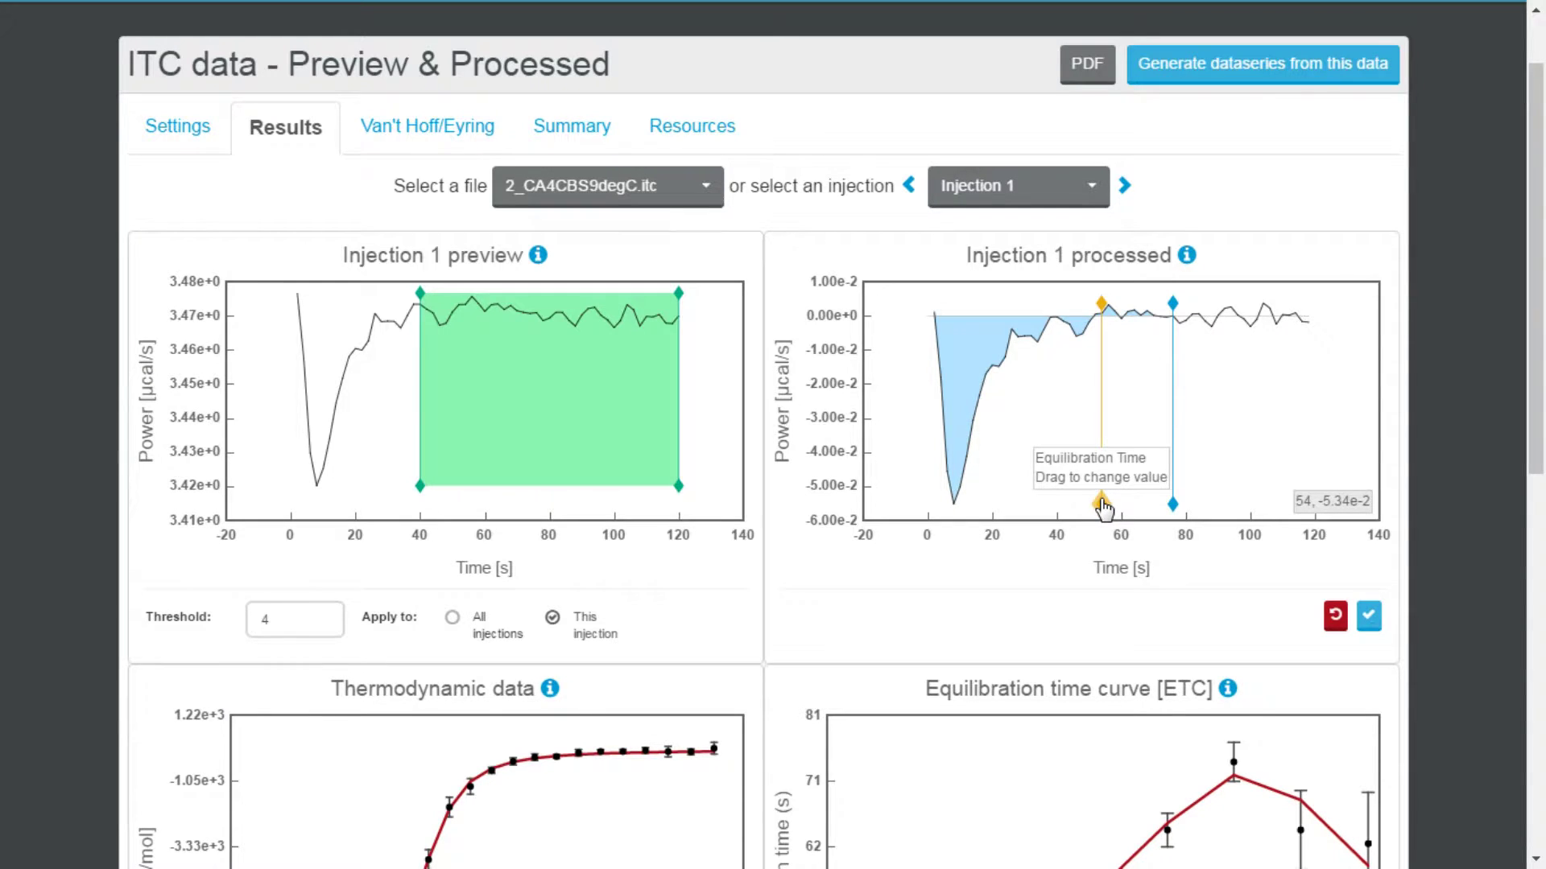
left_click_drag(1103, 507, 1076, 494)
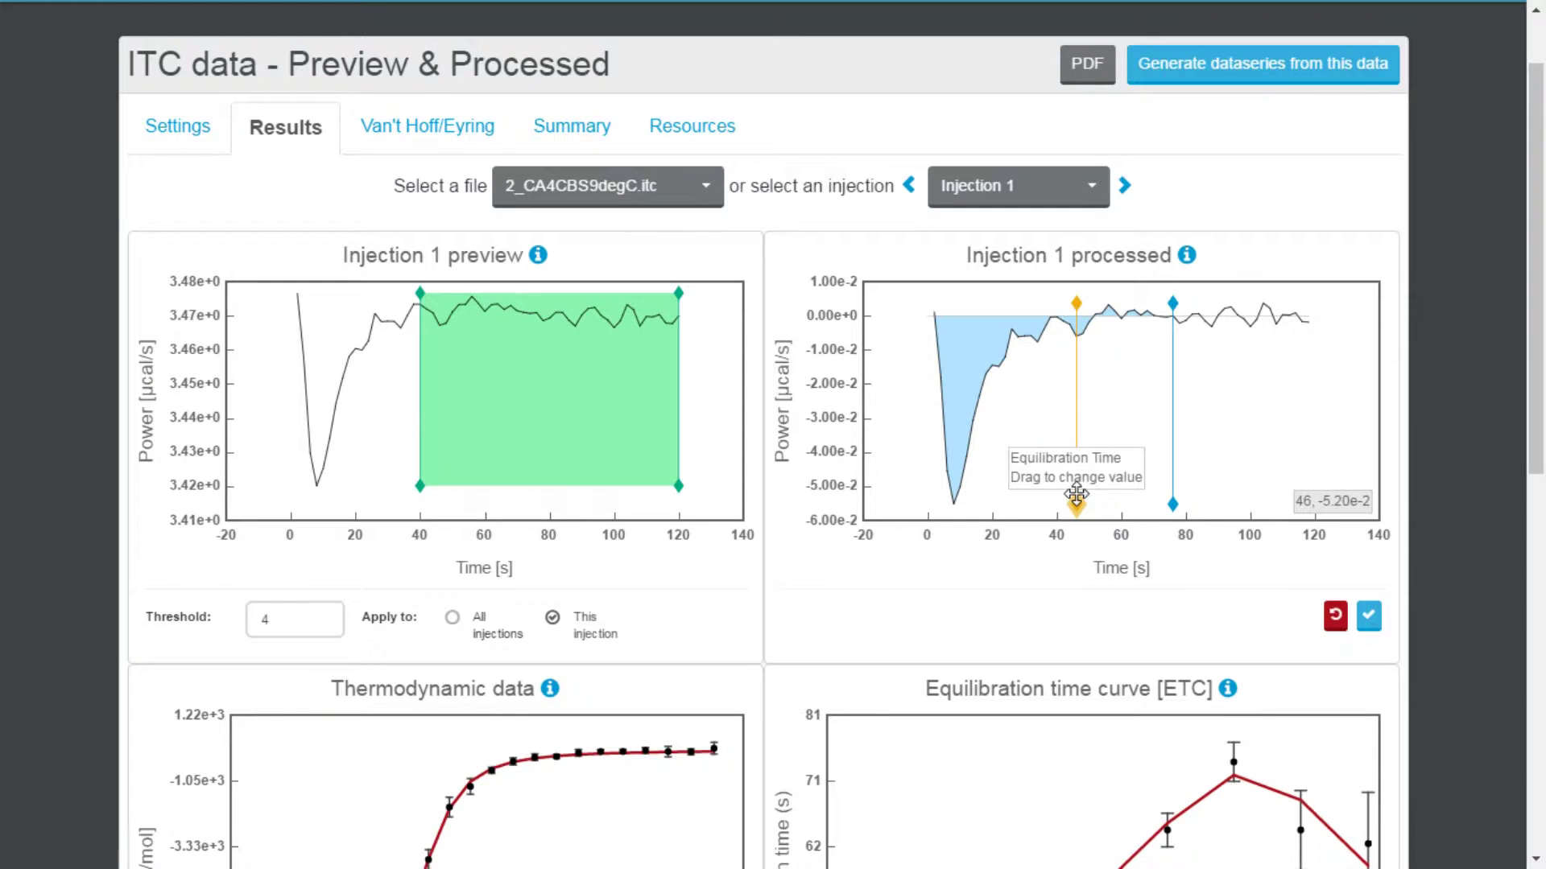
mouse_move(1076, 495)
left_mouse_down()
mouse_move(1107, 495)
mouse_move(1042, 506)
left_mouse_up()
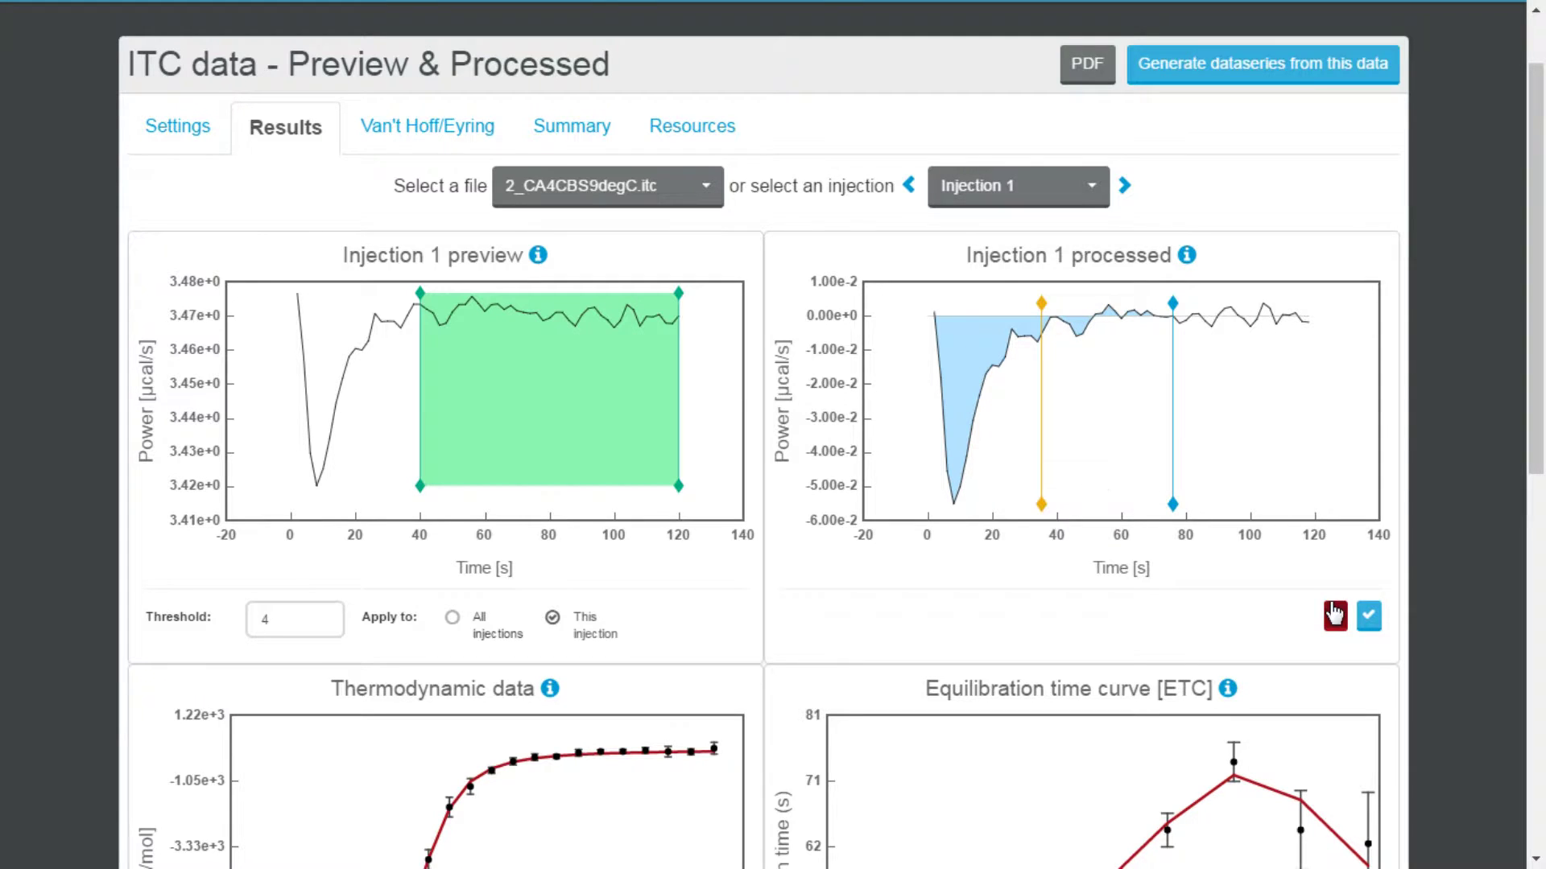
left_click(1334, 615)
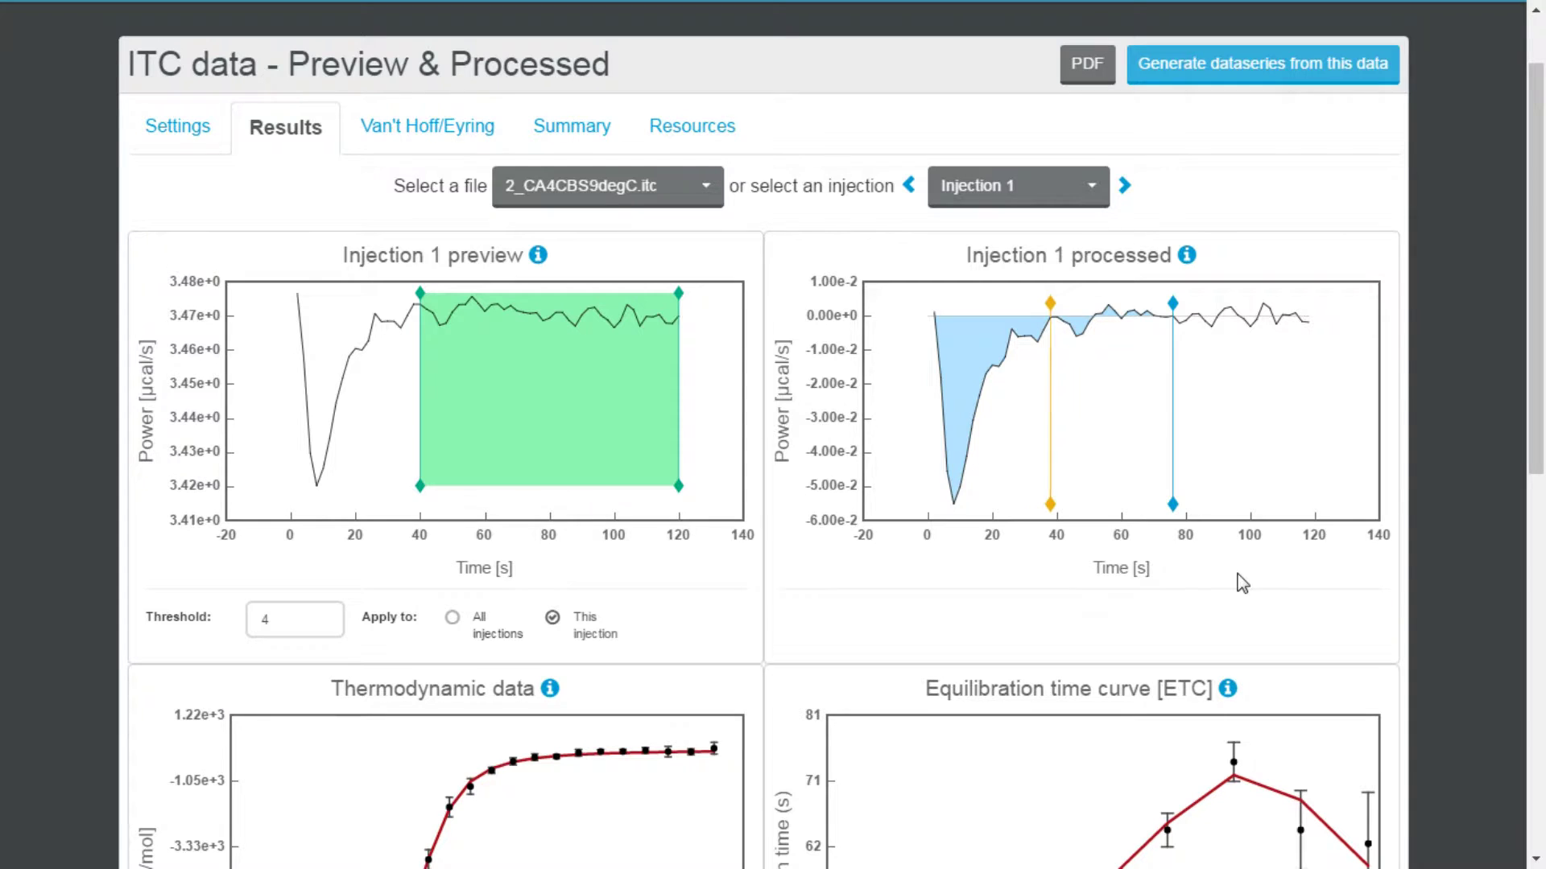
- Examine the thermodynamic data plot and the equilibration time curve below the injection plots
scroll(1239, 581, "down", 2)
mouse_move(1236, 580)
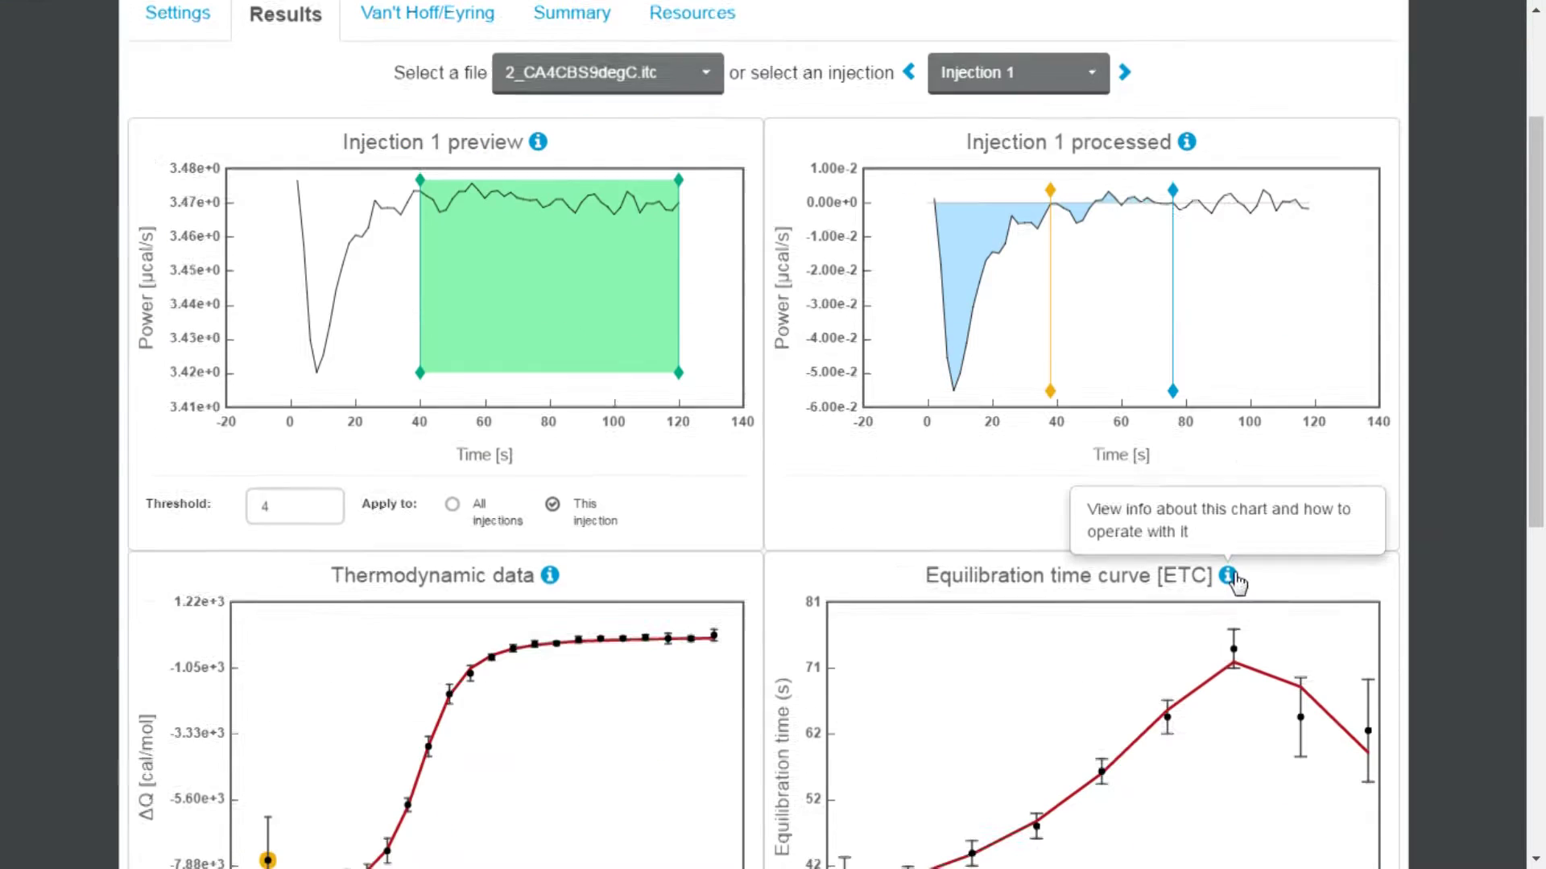
scroll(1238, 582, "down", 2)
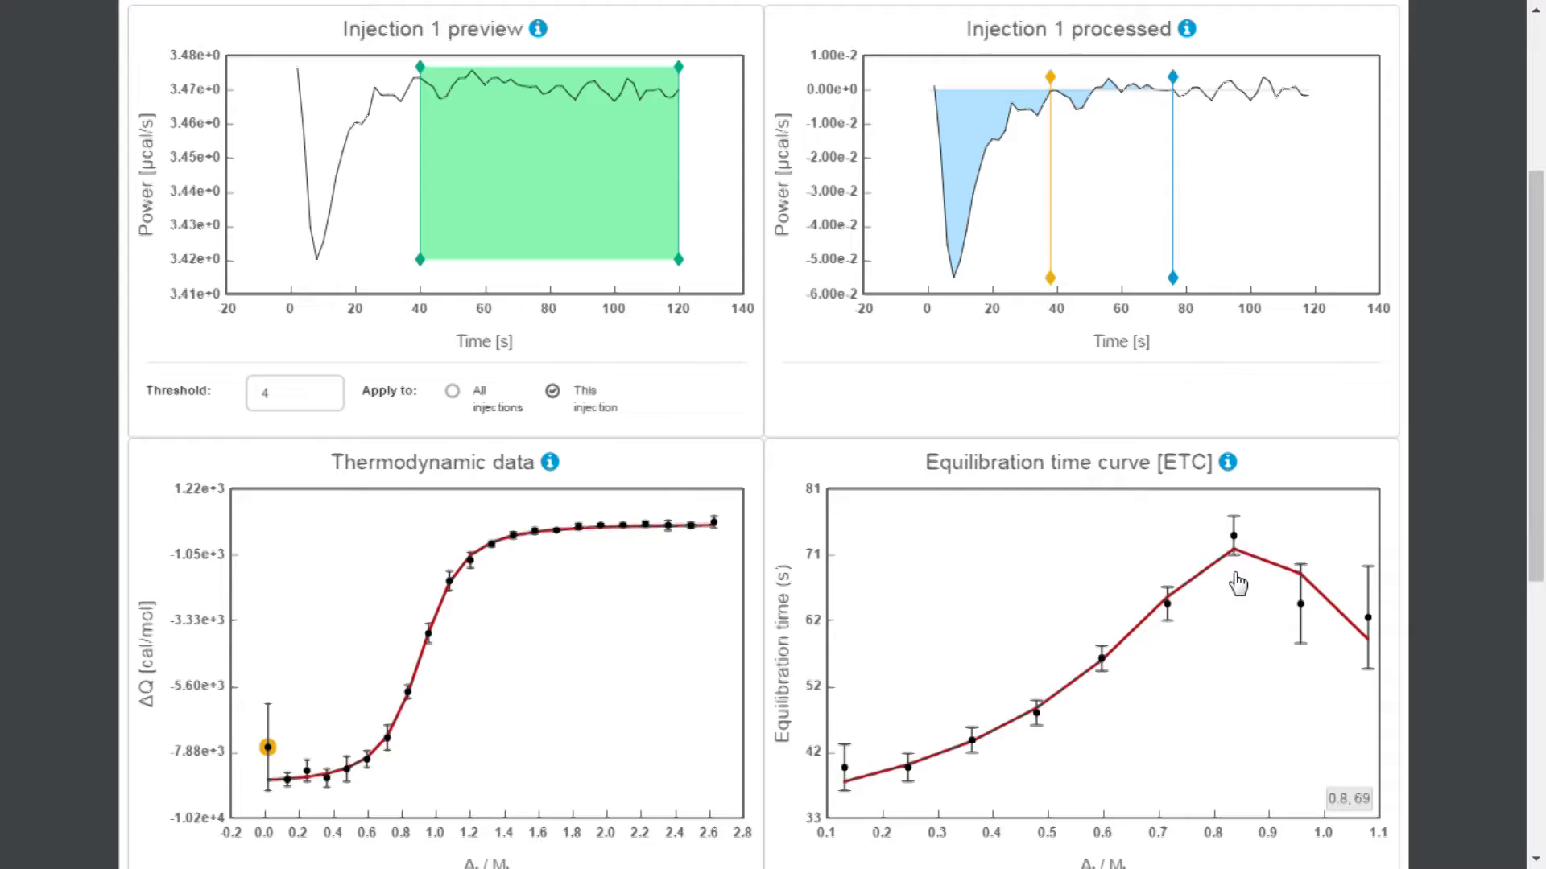
scroll(1237, 581, "down", 2)
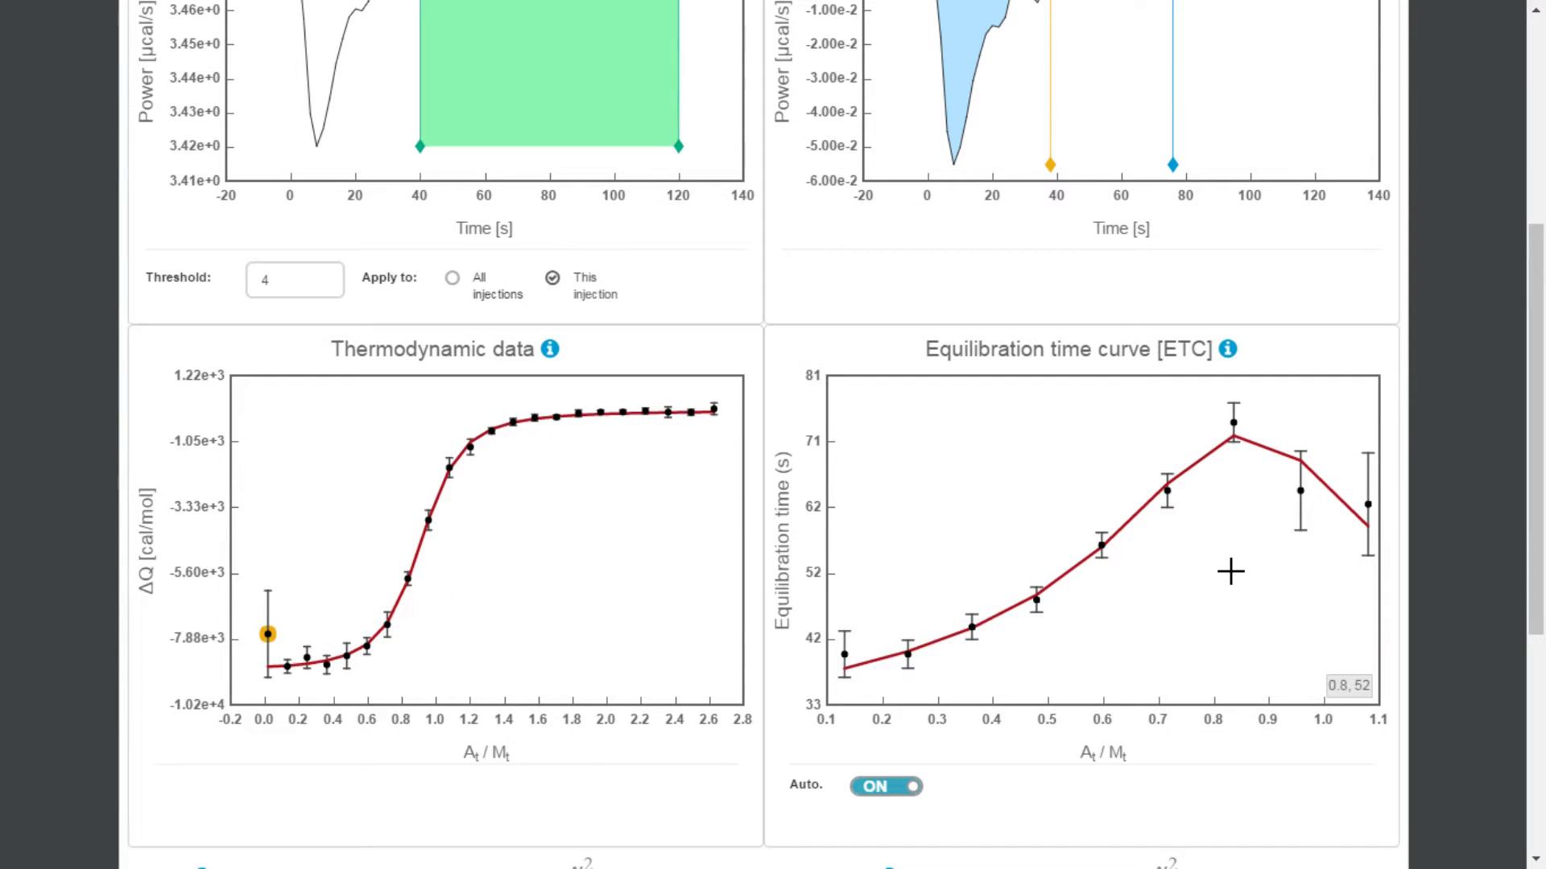
scroll(1230, 572, "down", 2)
scroll(1230, 571, "down", 2)
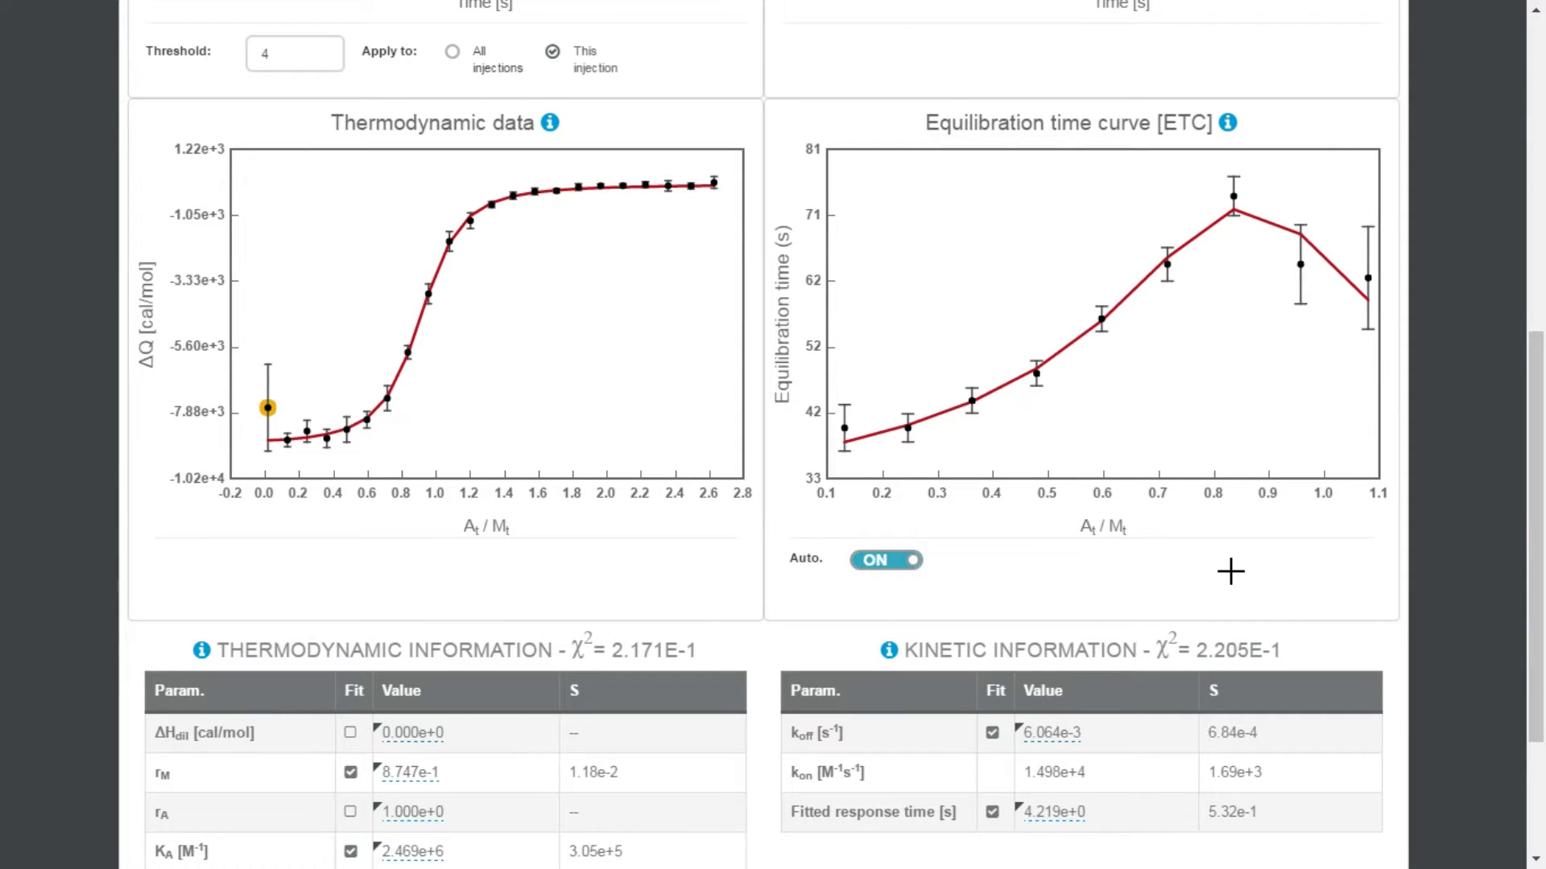
scroll(484, 164, "up", 10)
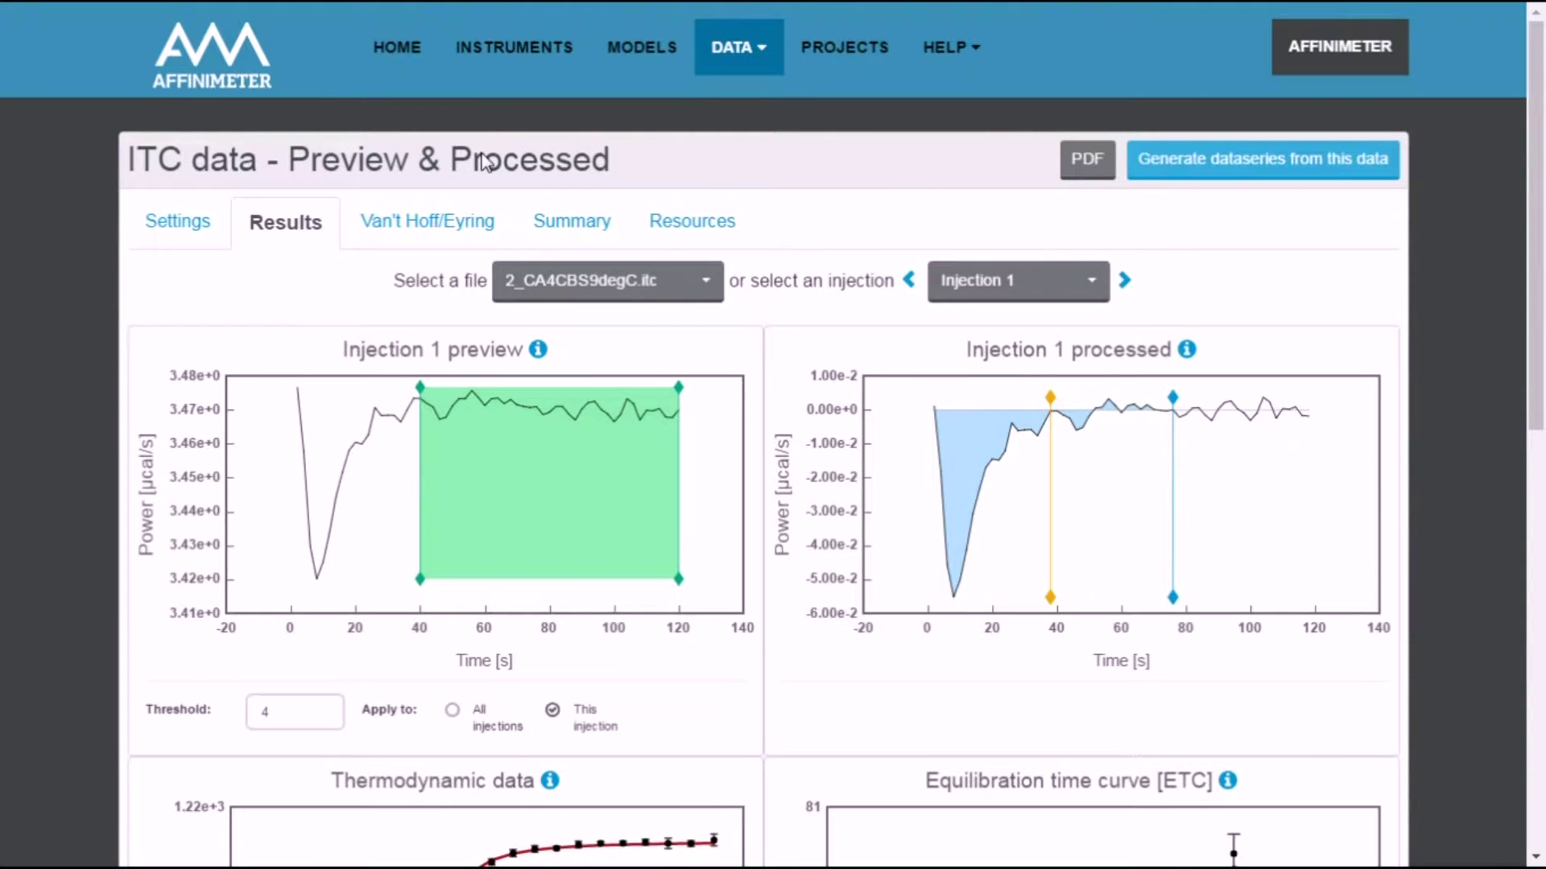
- Compare the fitted parameters in the thermodynamic and kinetic information tables with their corresponding curves
scroll(481, 159, "down", 3)
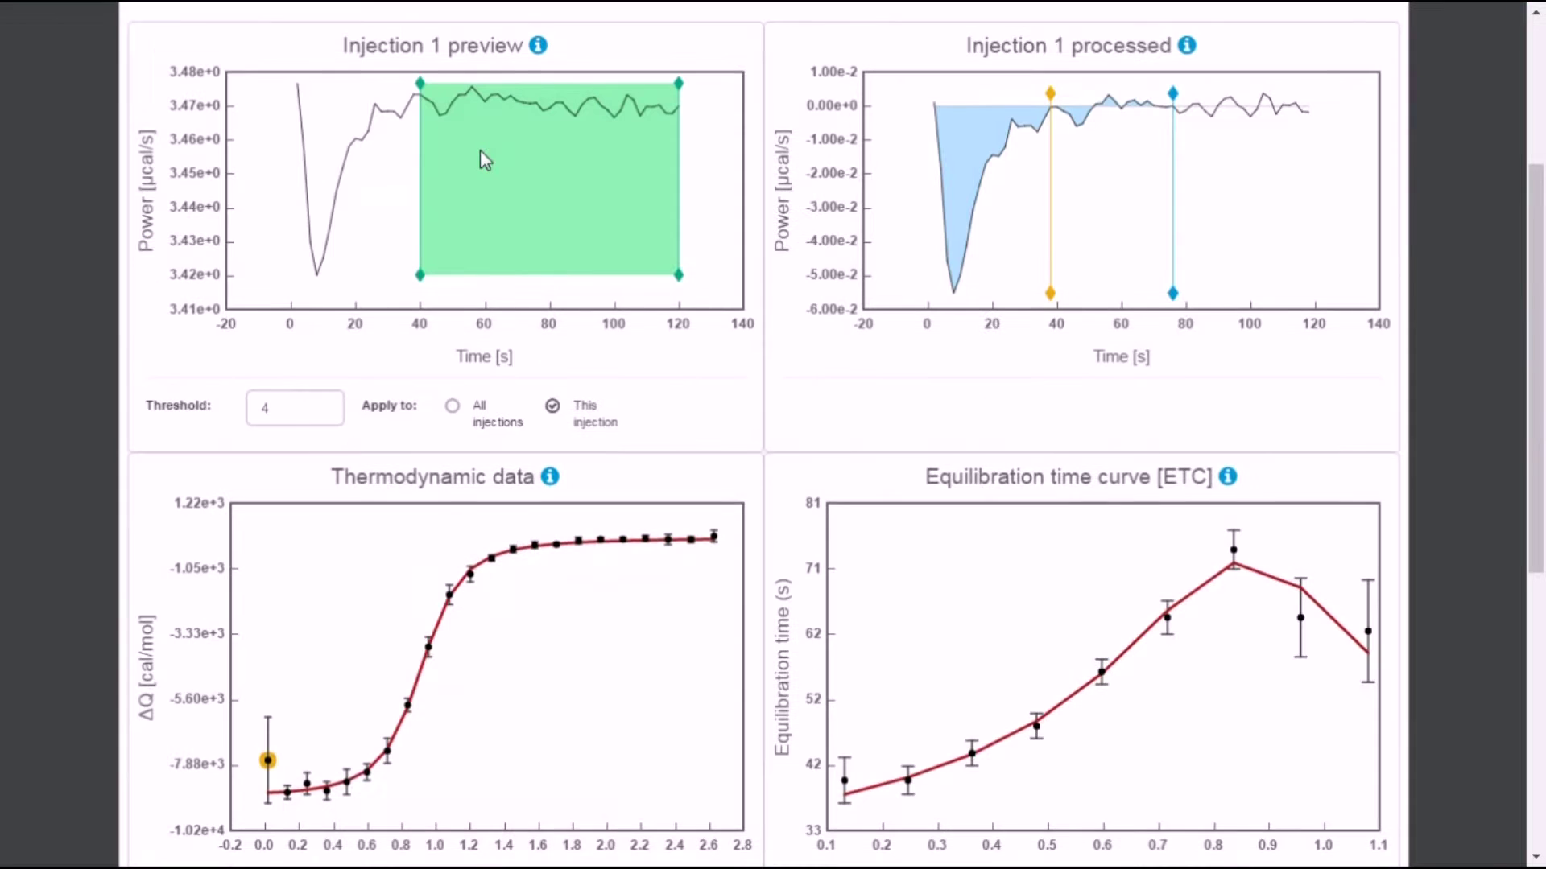
scroll(481, 151, "down", 6)
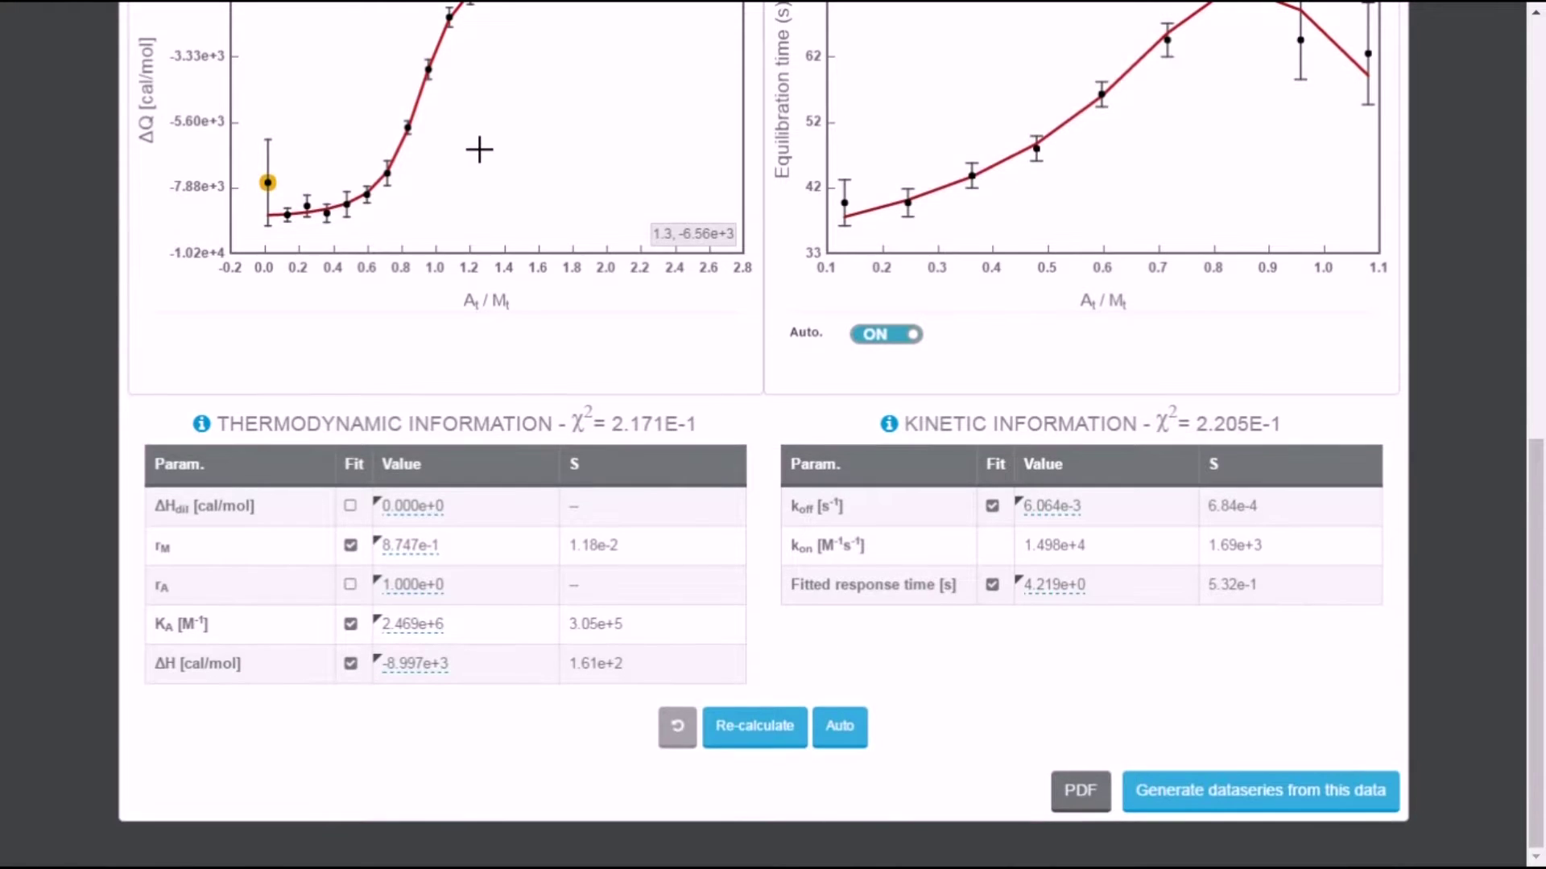
scroll(479, 149, "up", 2)
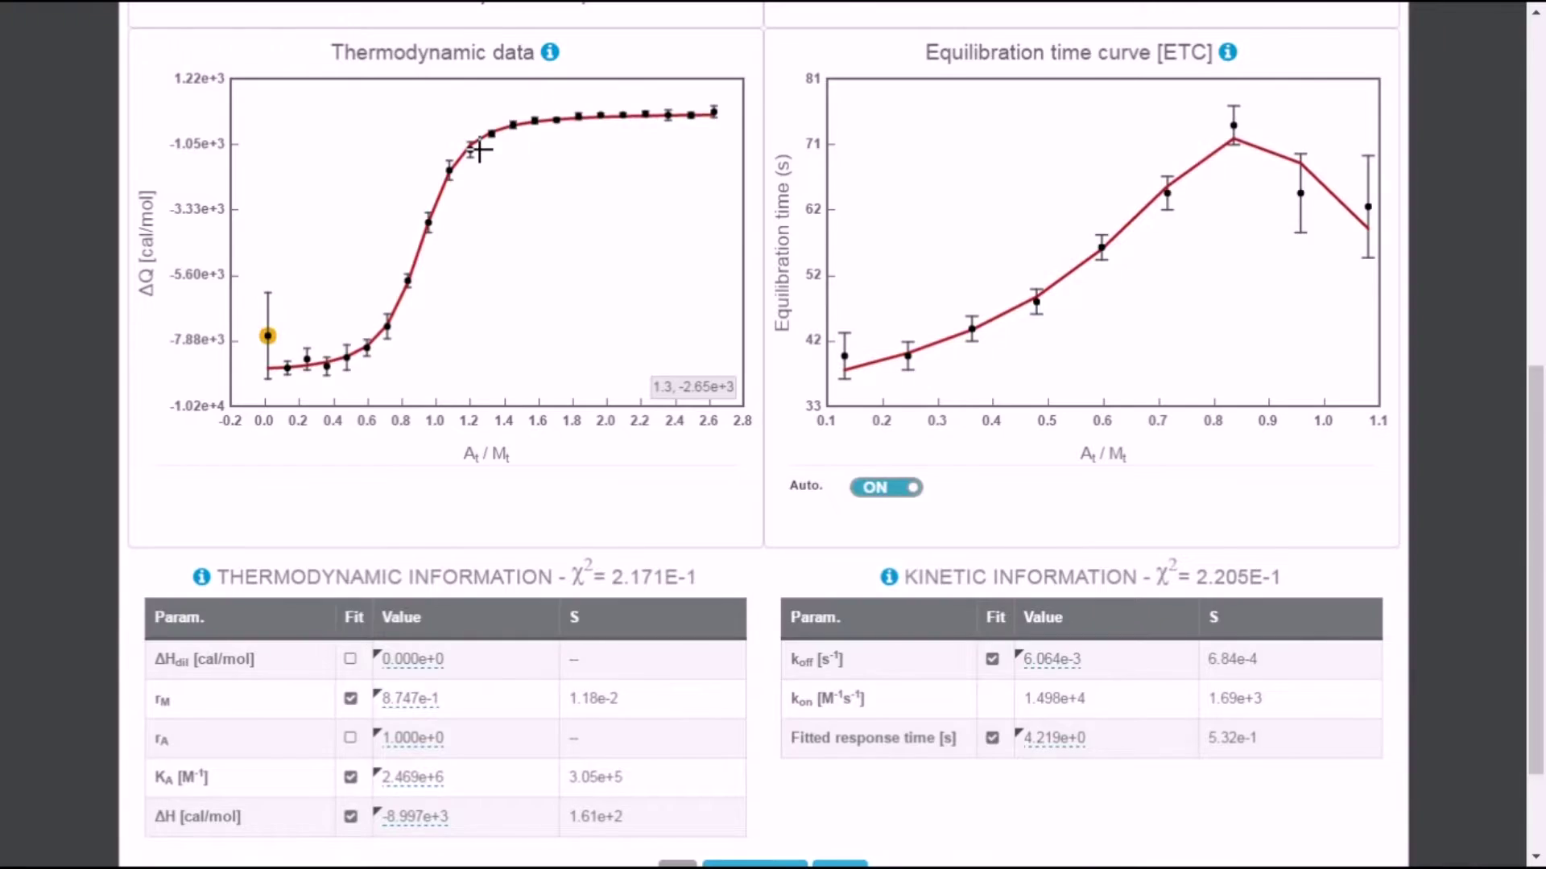
scroll(480, 150, "down", 2)
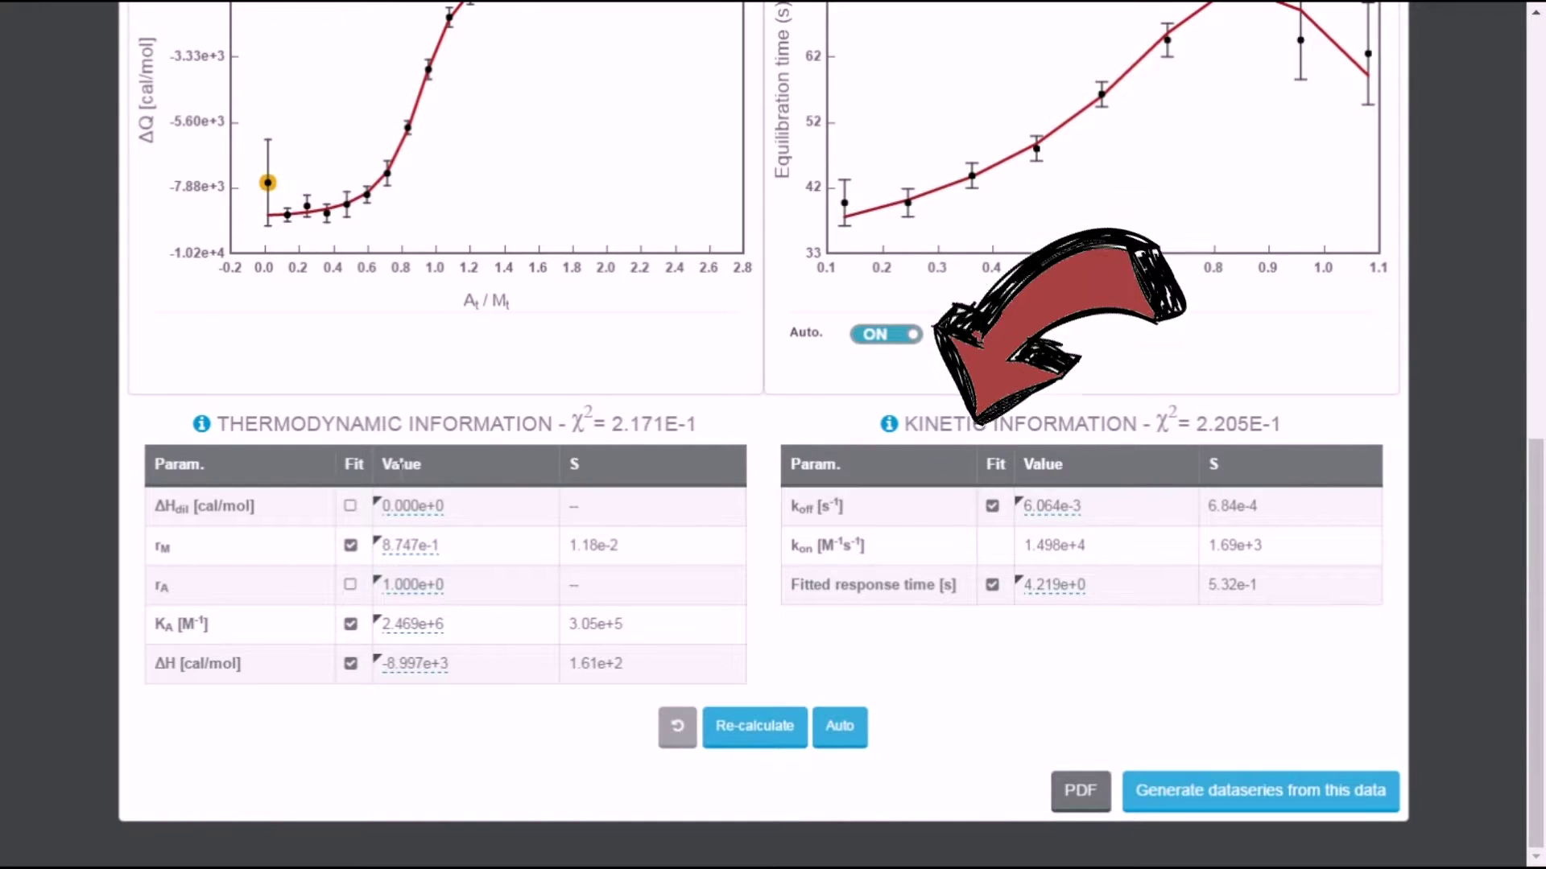
scroll(336, 217, "up", 3)
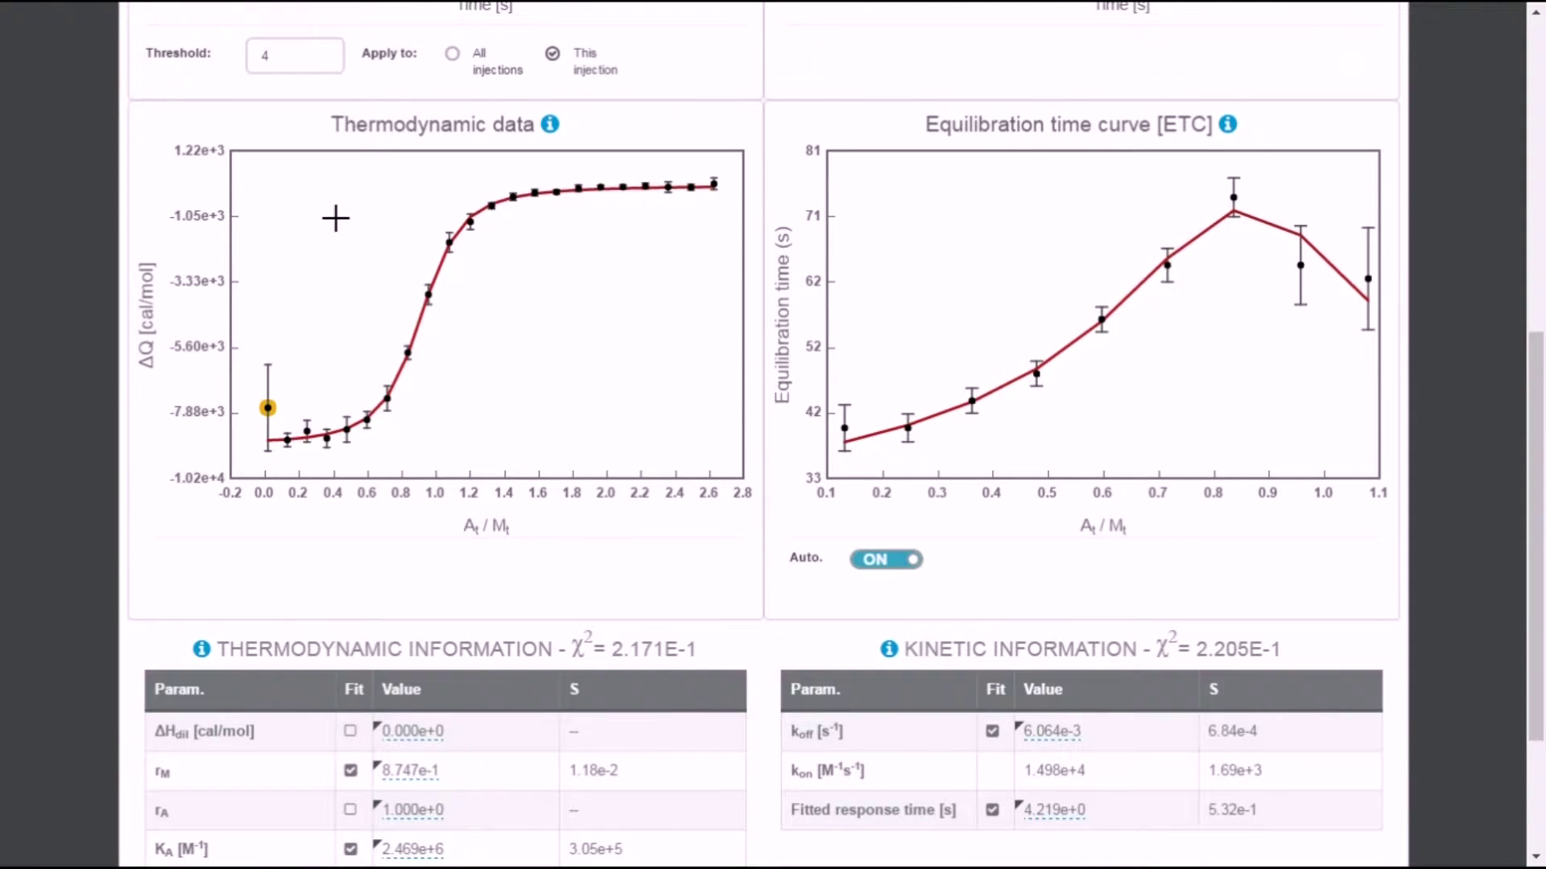
scroll(336, 218, "down", 3)
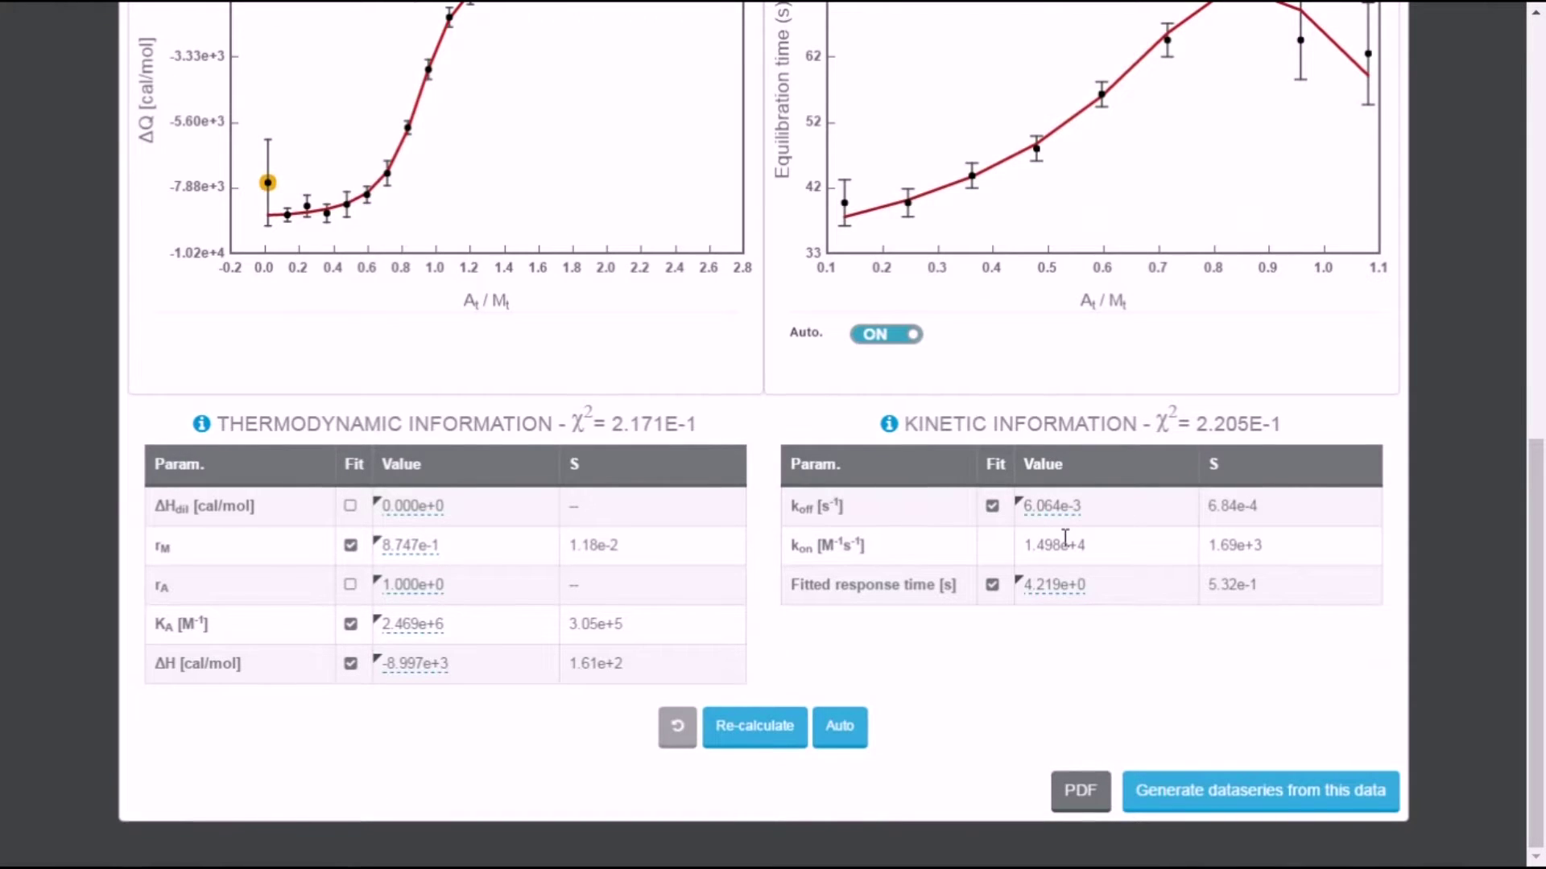
scroll(1065, 538, "up", 2)
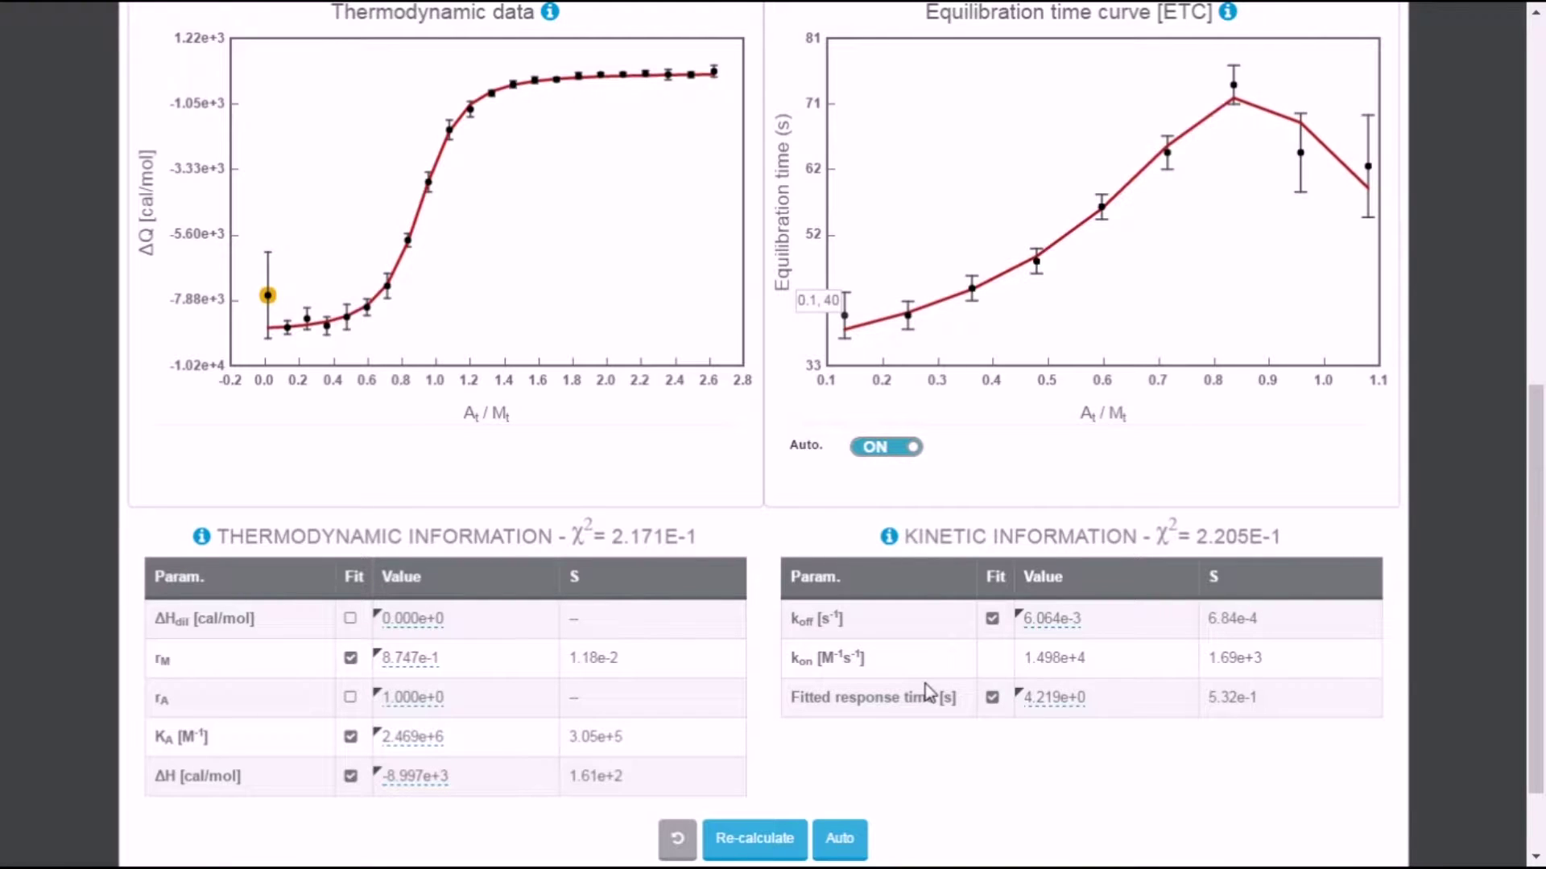
scroll(663, 713, "down", 2)
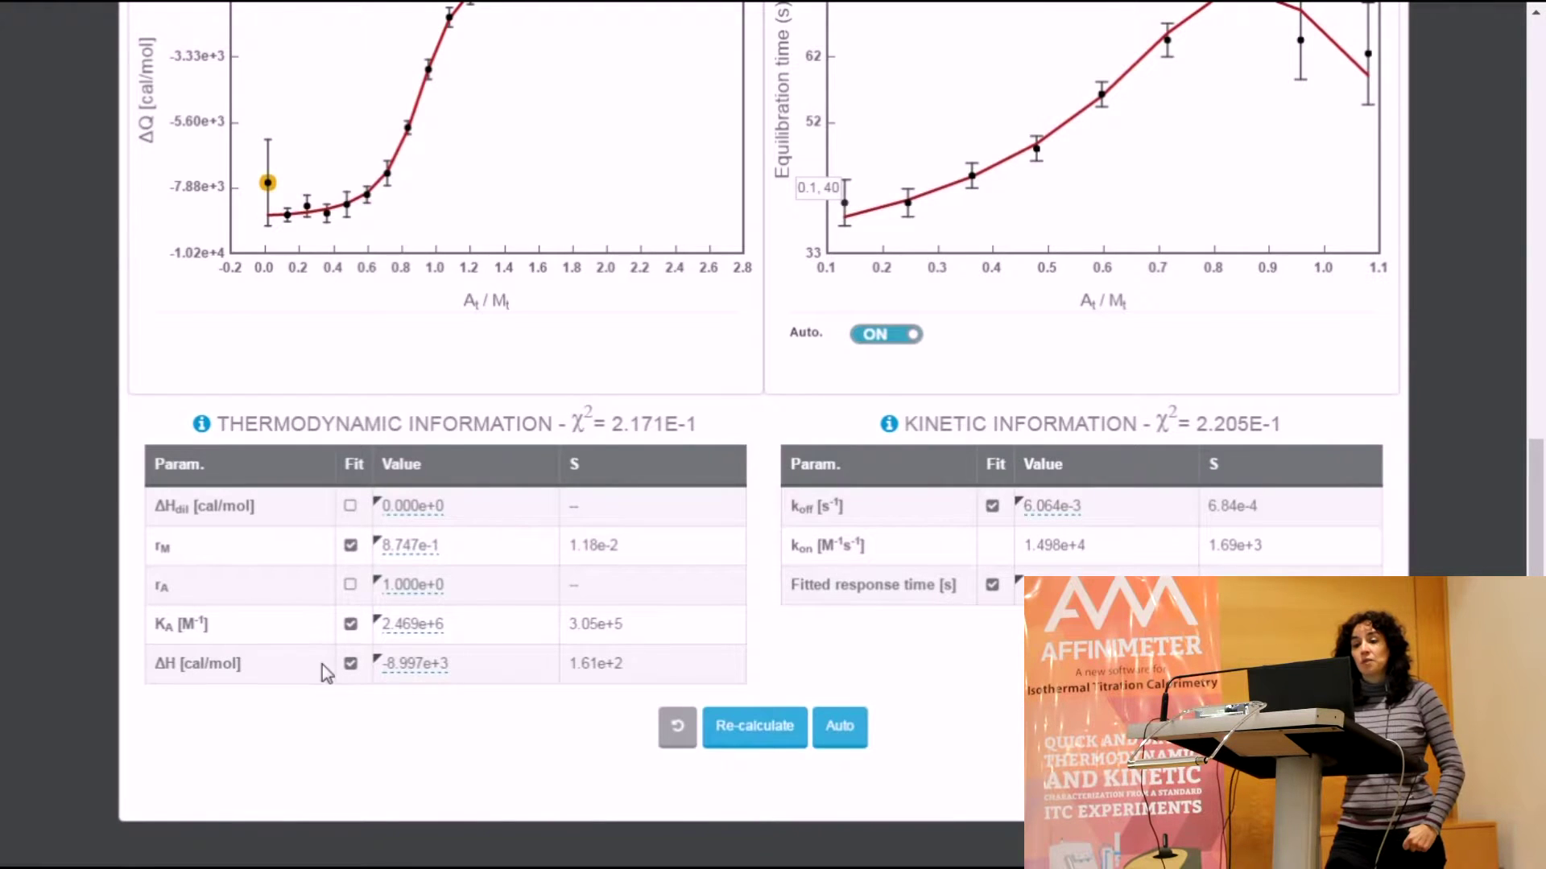
scroll(326, 673, "up", 2)
scroll(326, 673, "up", 2)
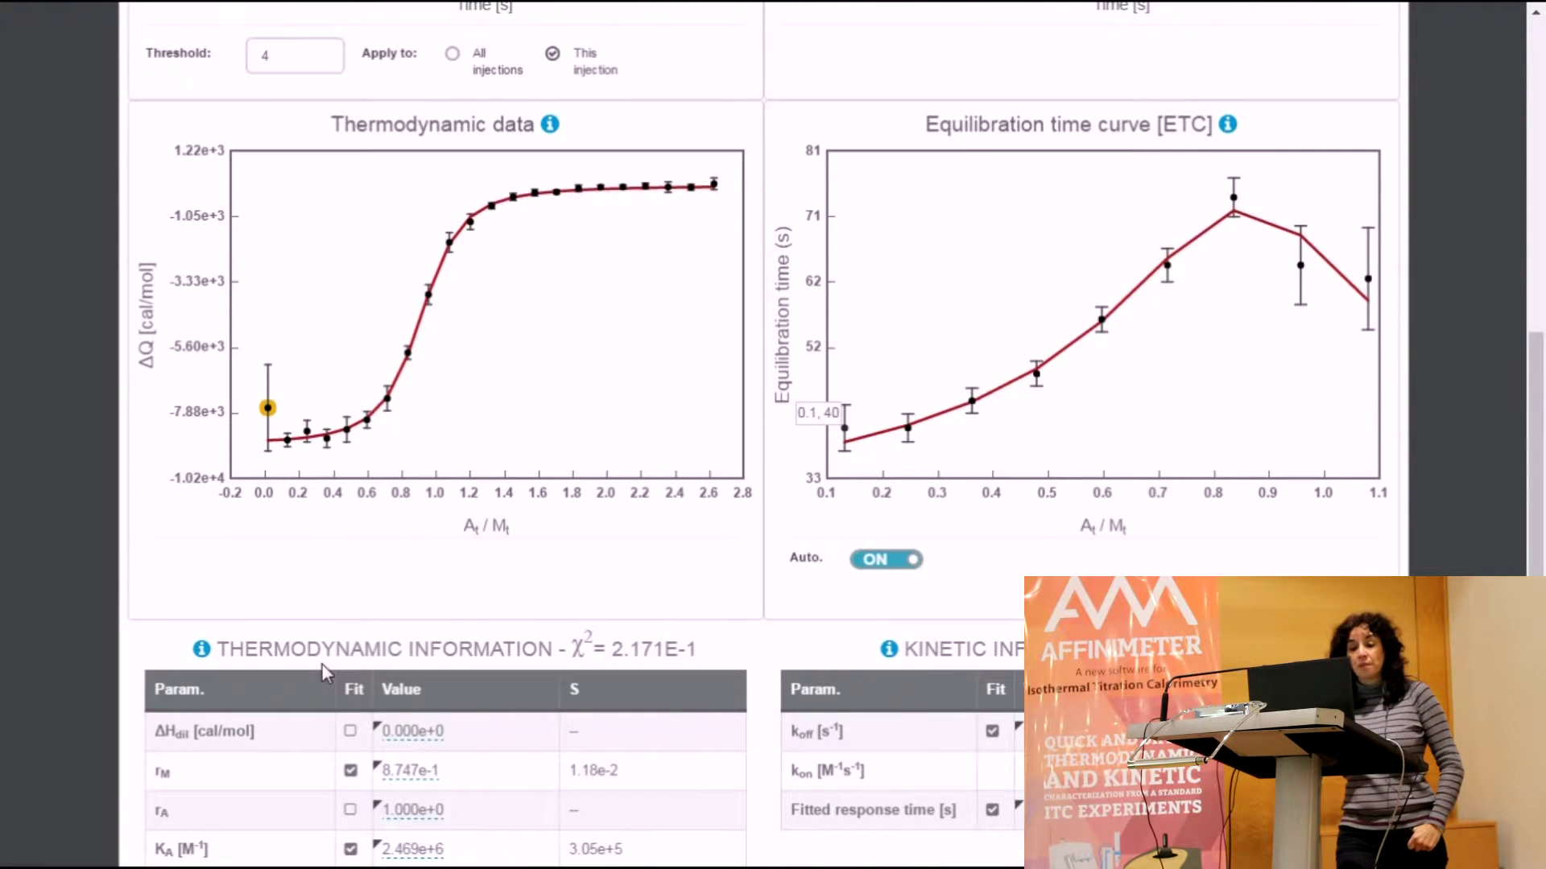
- Exclude the K_A parameter from the thermodynamic fit, and include it in the fit again
scroll(322, 673, "down", 2)
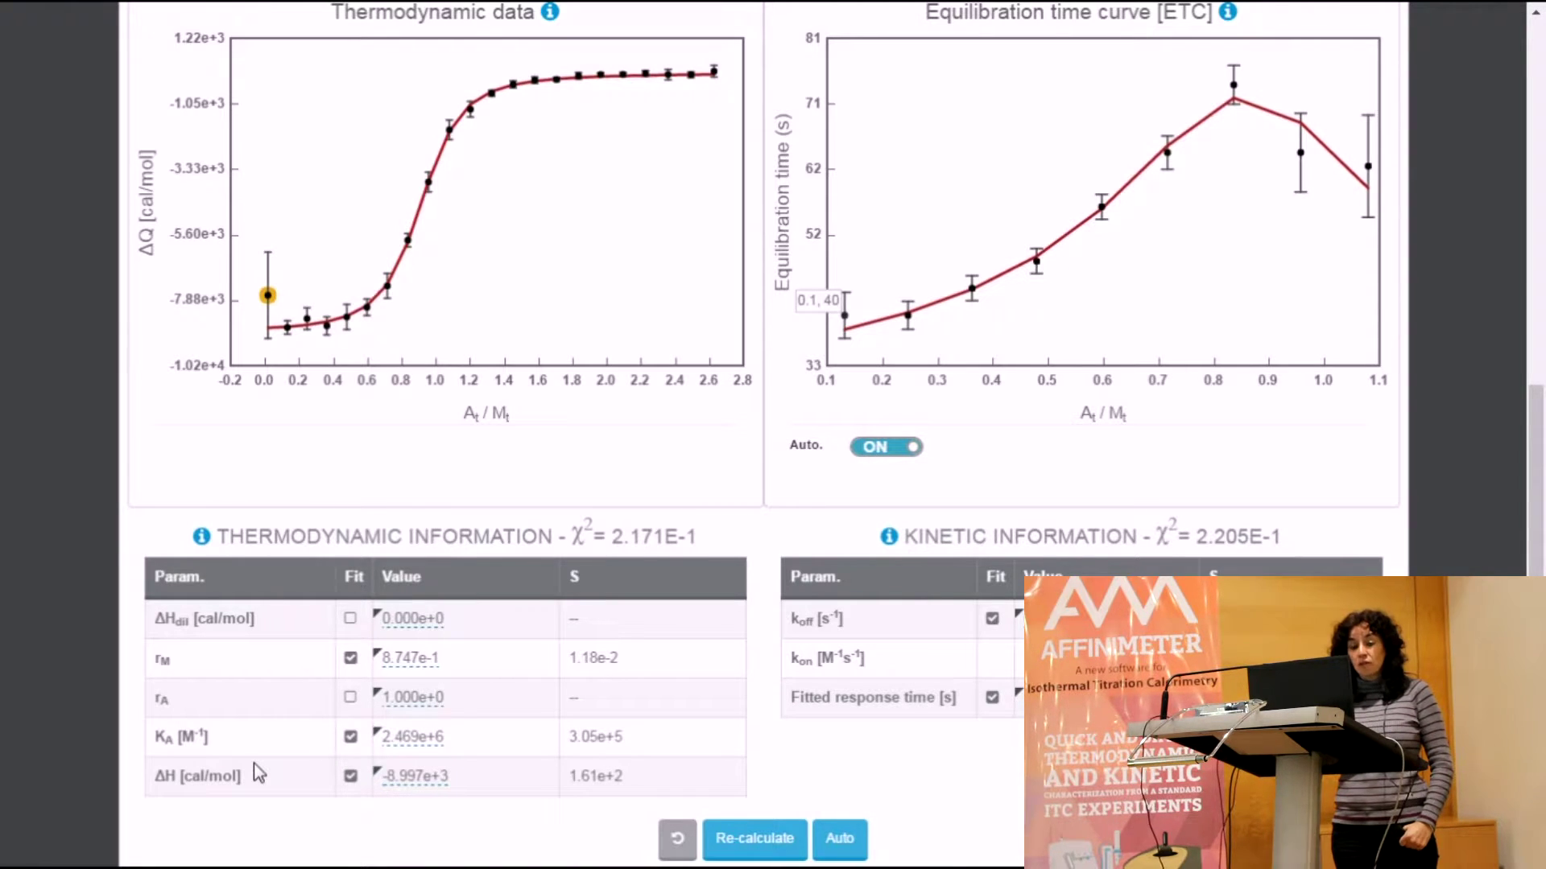
left_click(351, 737)
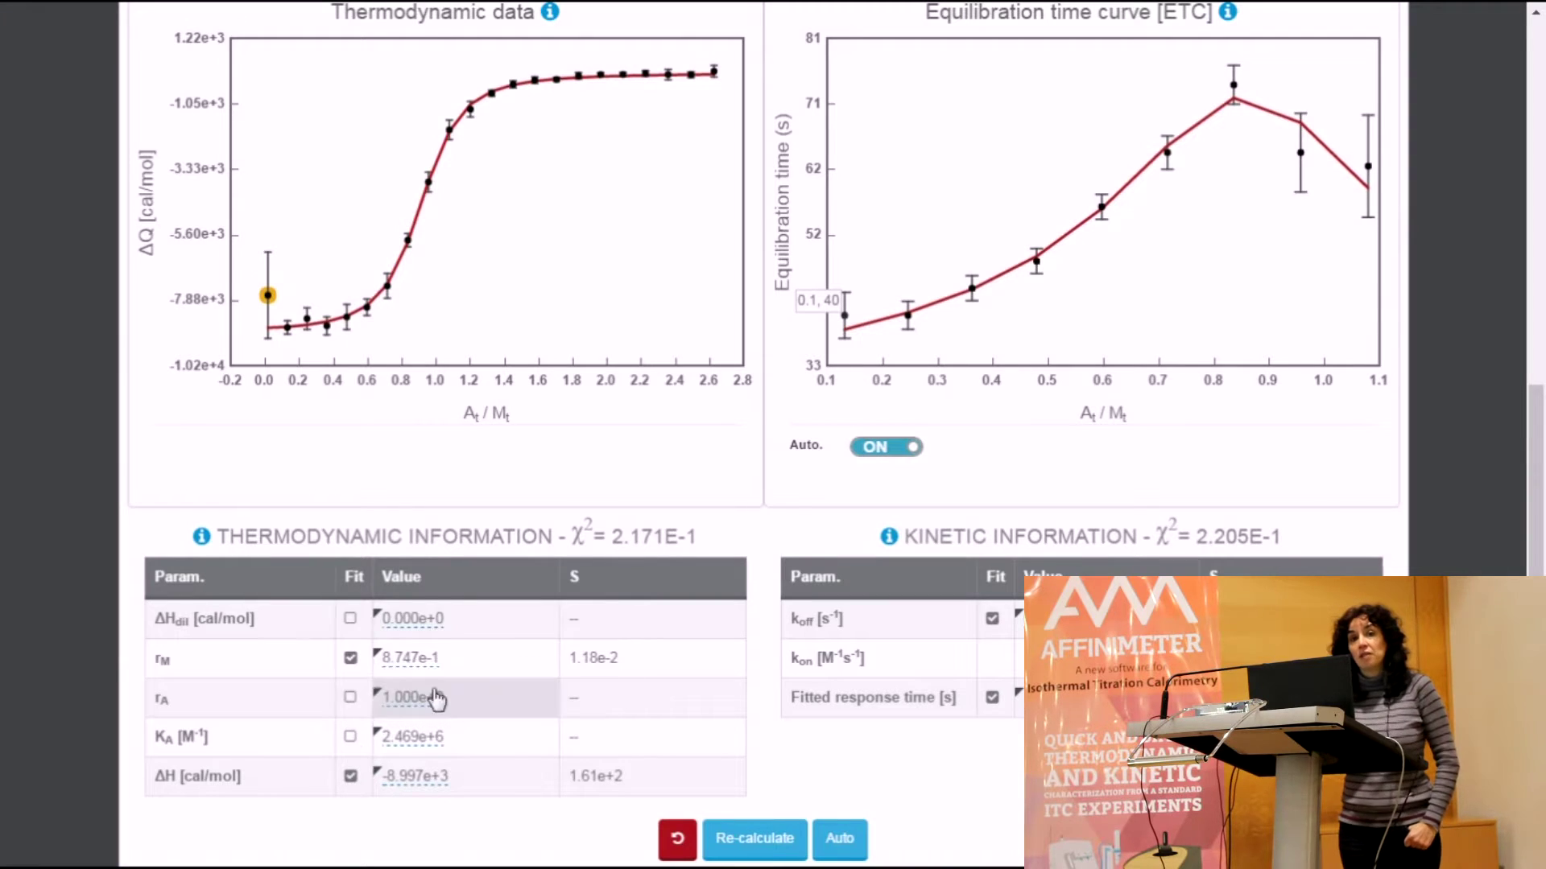
left_click(351, 739)
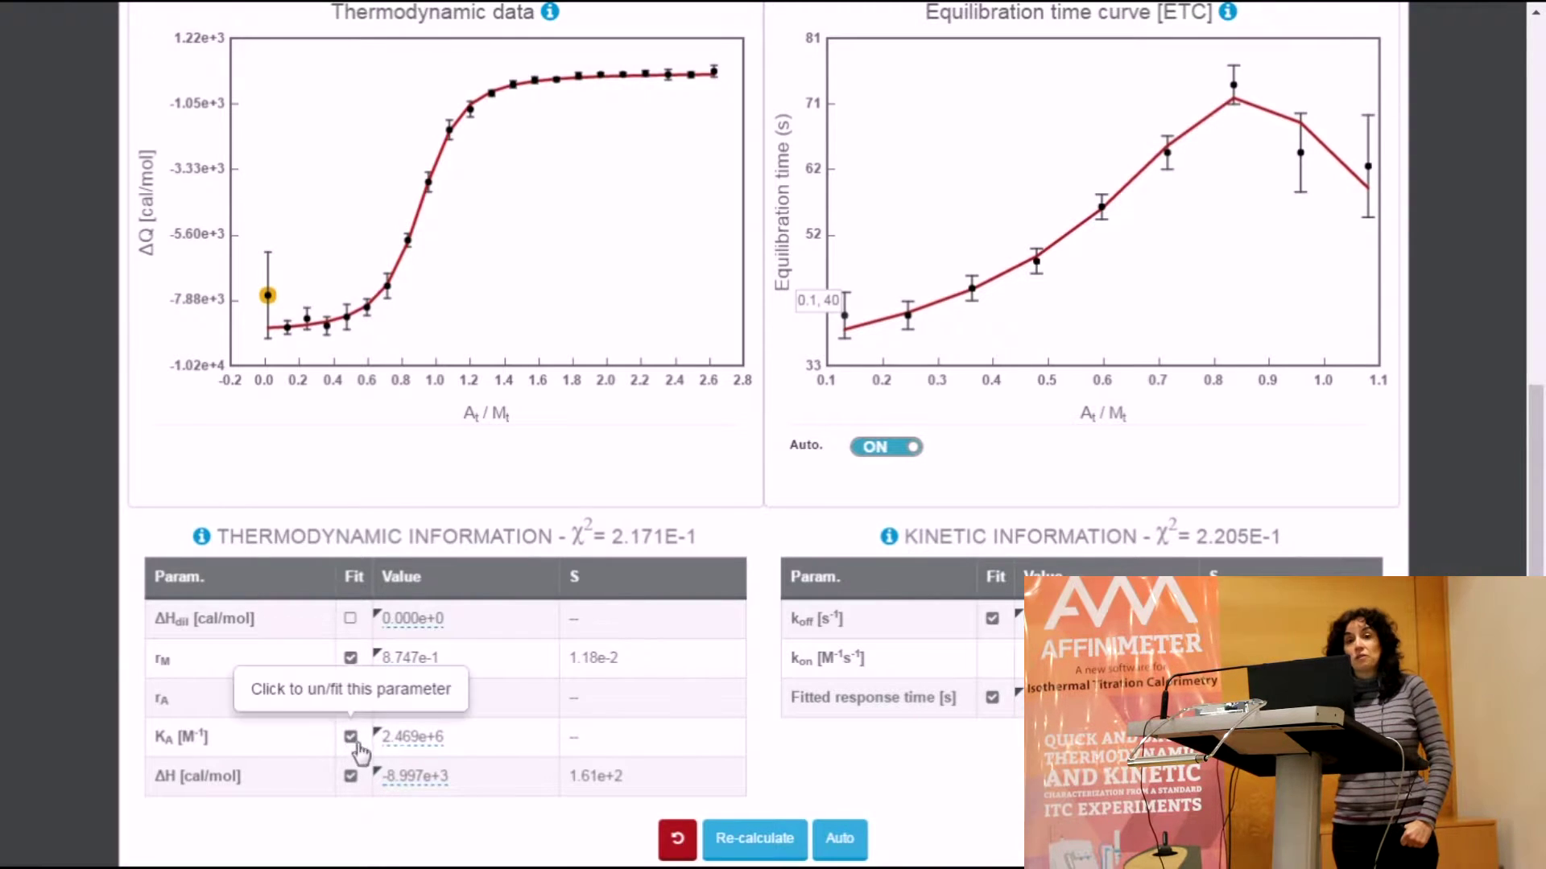